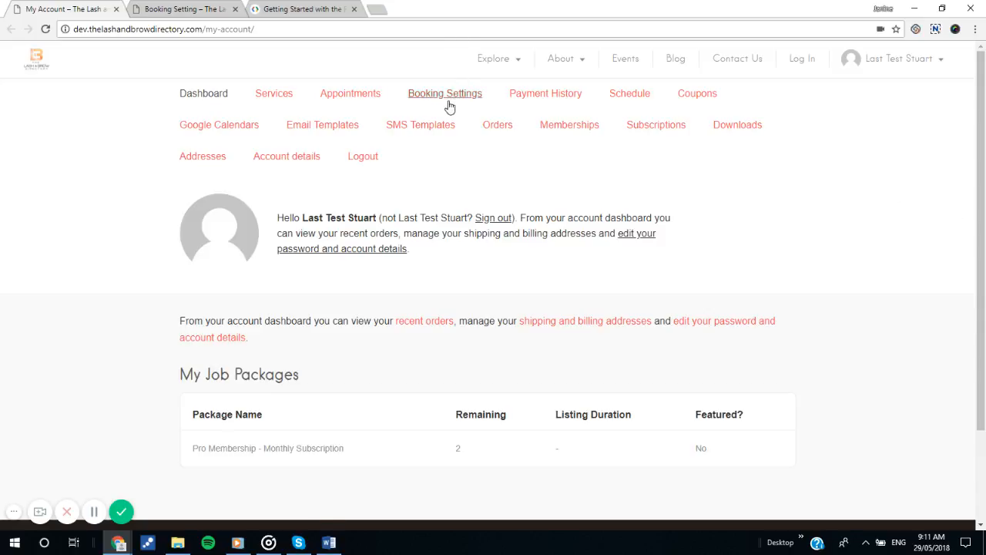
- Open the Google API Console from the guide on requesting an OAuth 2.0 client ID
click(174, 9)
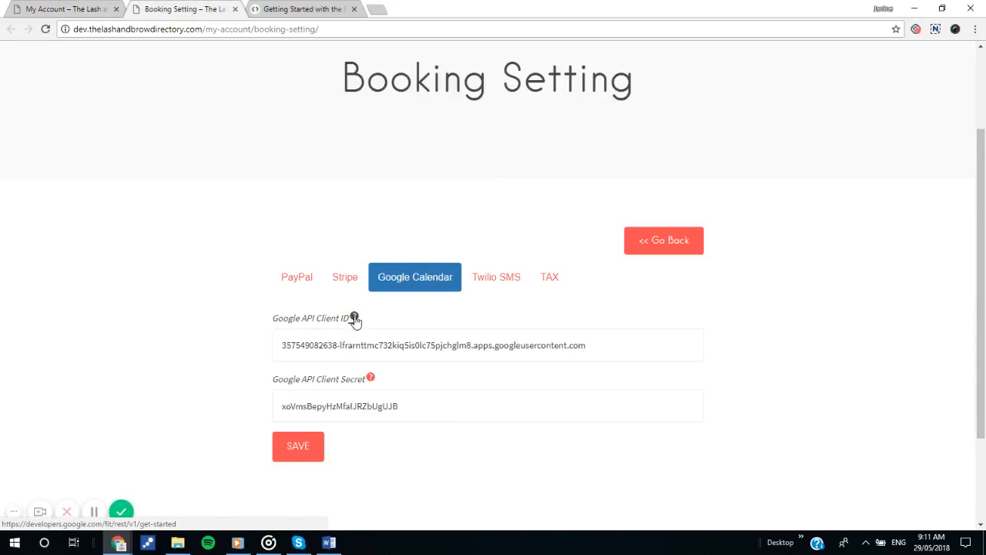
click(304, 9)
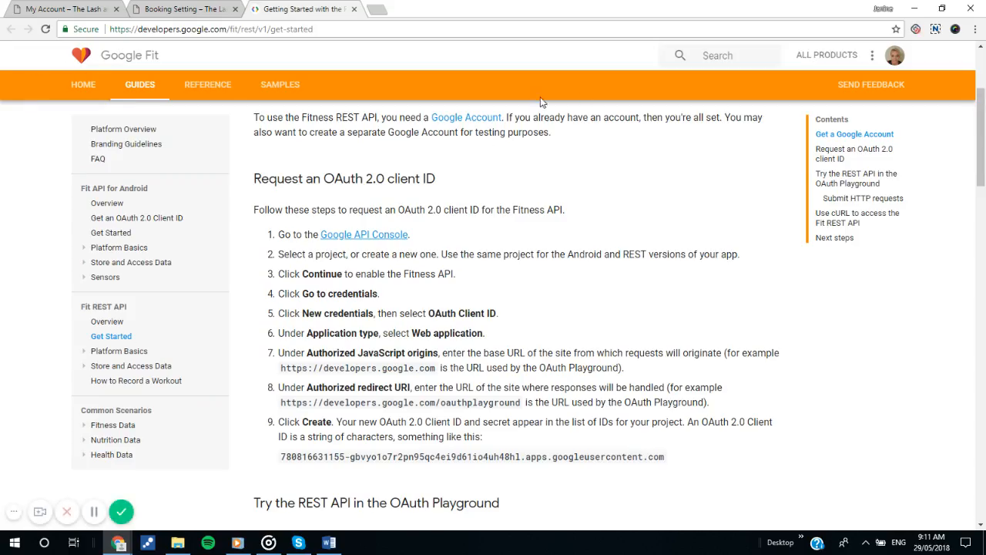
click(335, 239)
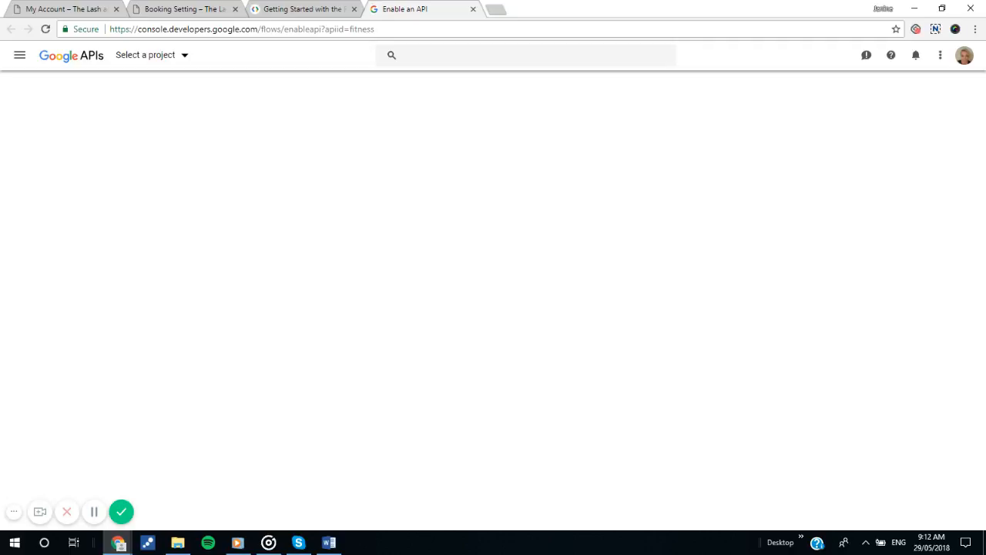
- Create a new Google APIs project named LBBookingSystemTest2
click(154, 57)
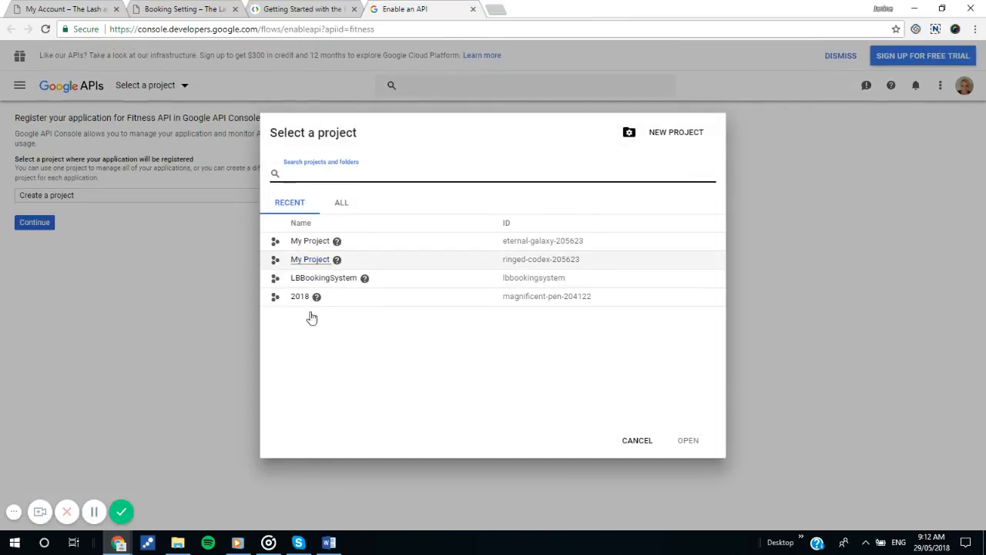
click(677, 133)
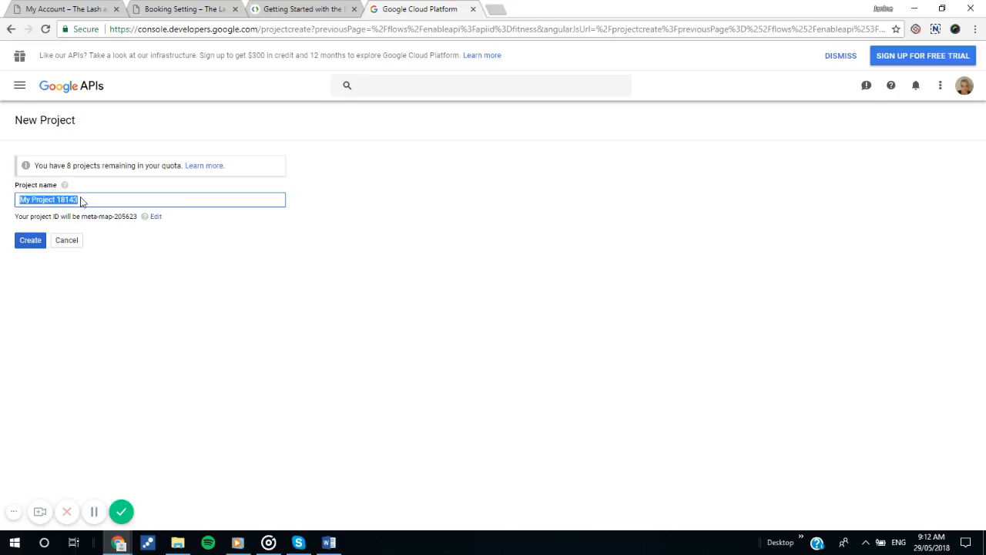
drag(82, 200, 3, 199)
text(L)
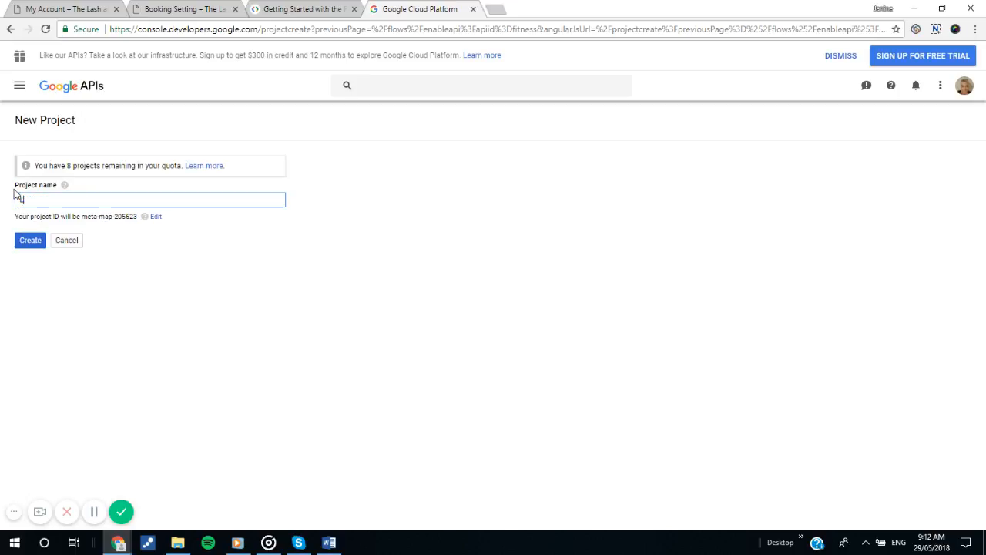
text(BBooking)
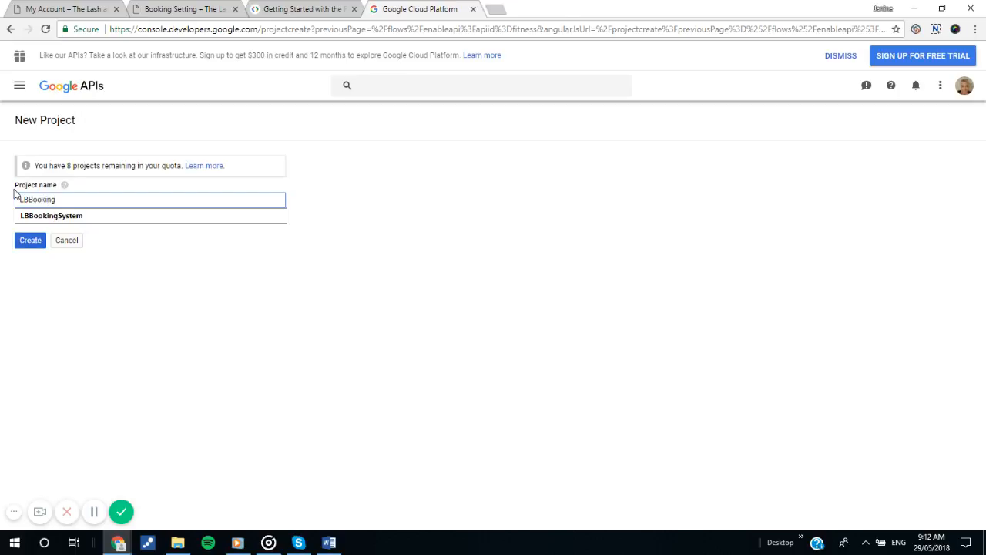
text(S)
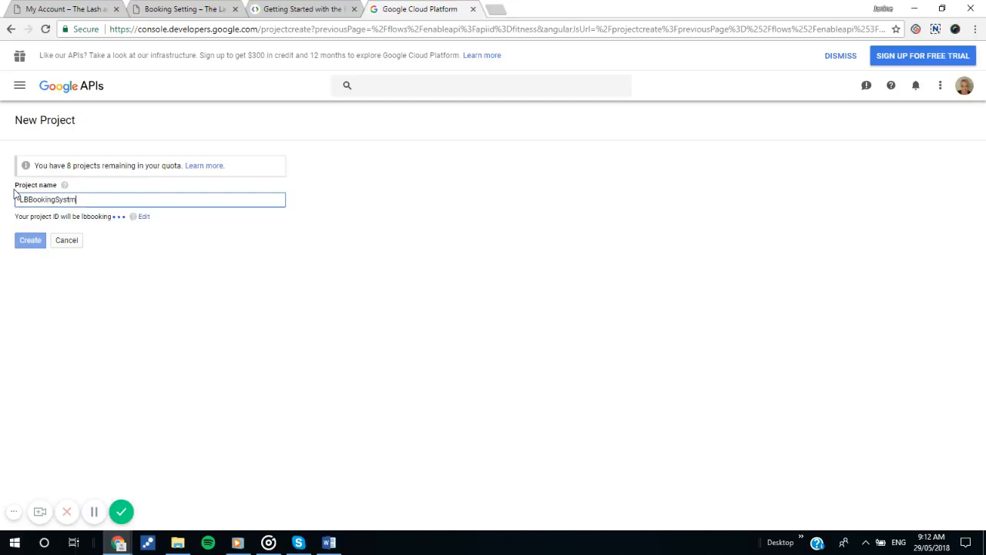
text(yst)
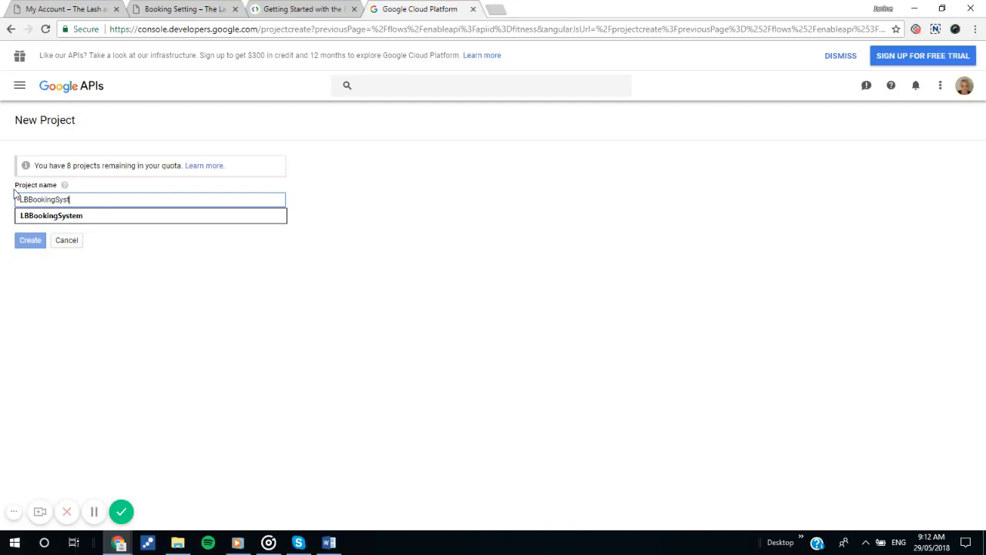
text(emTest)
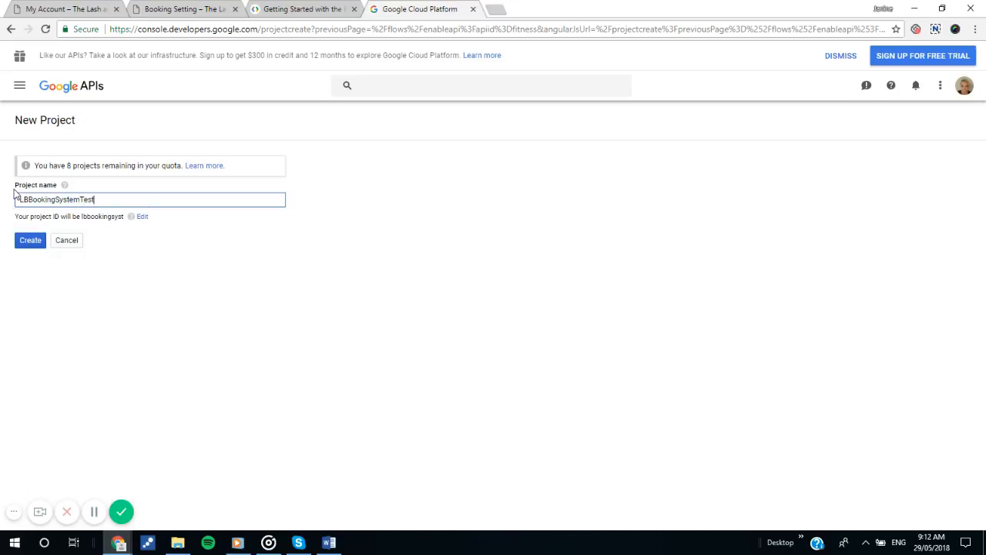
text(2)
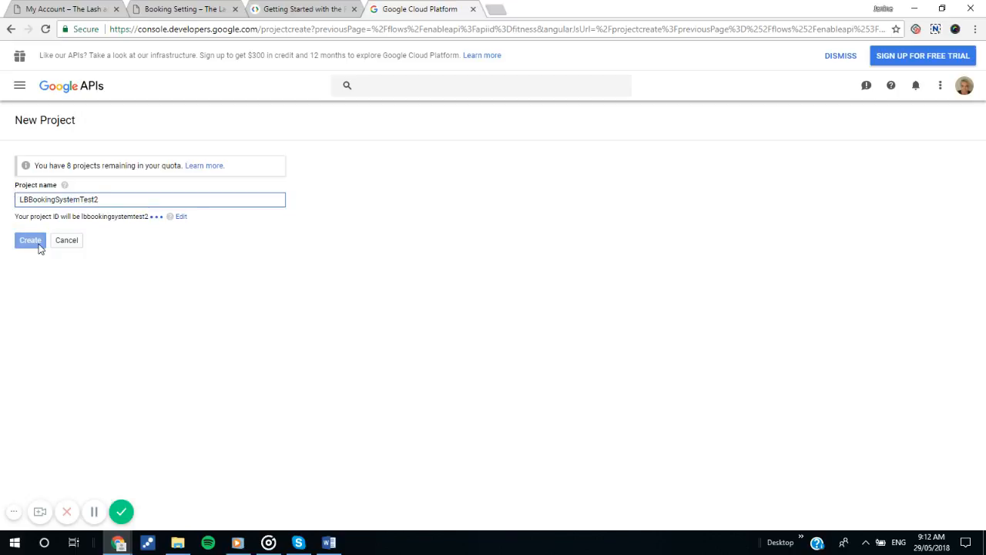
click(35, 248)
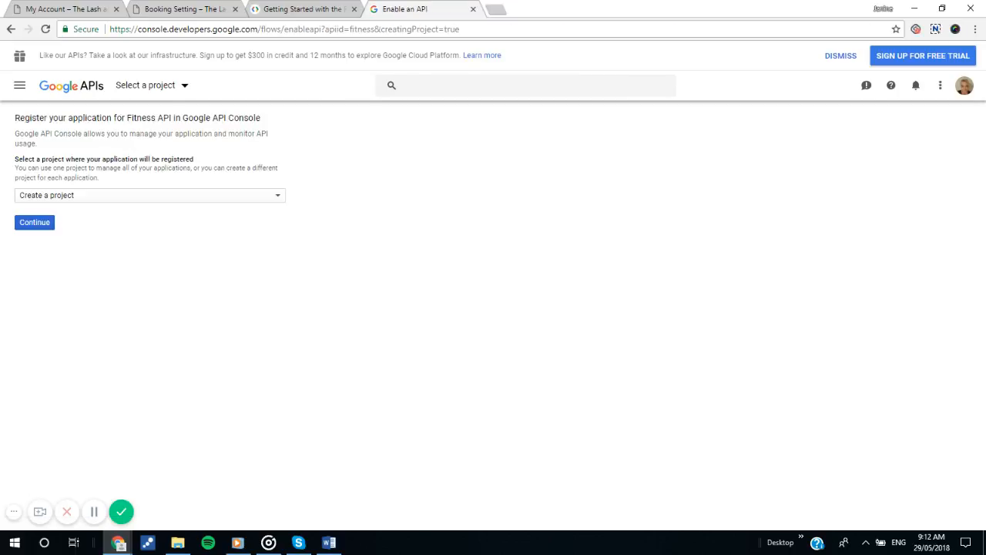
- Switch the API console to the LBBookingSystemTest2 project
click(151, 85)
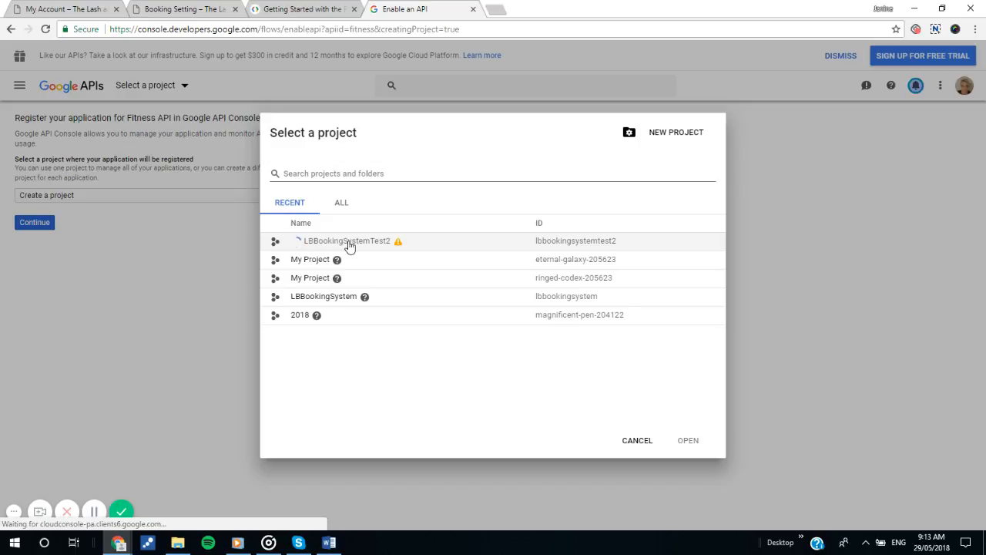
click(347, 245)
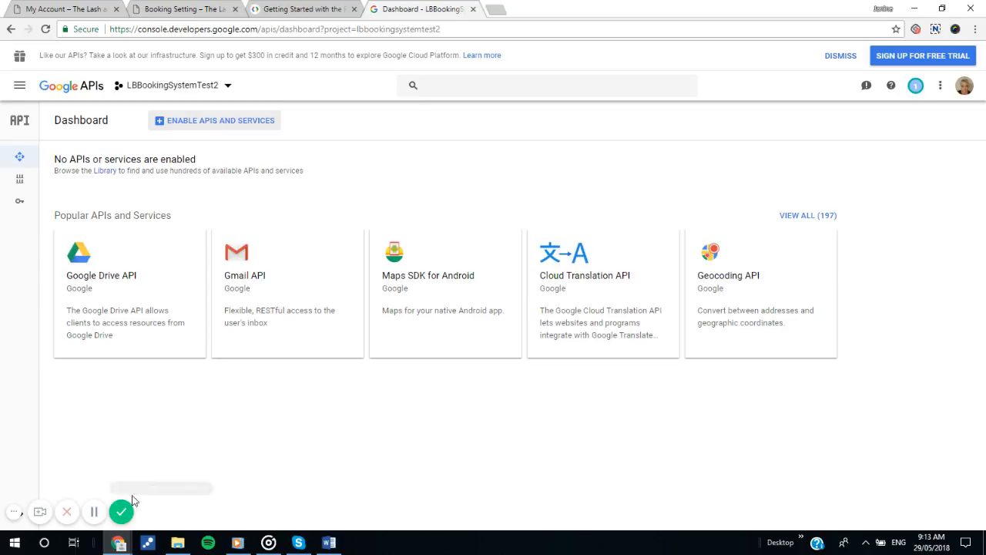
click(94, 511)
click(513, 471)
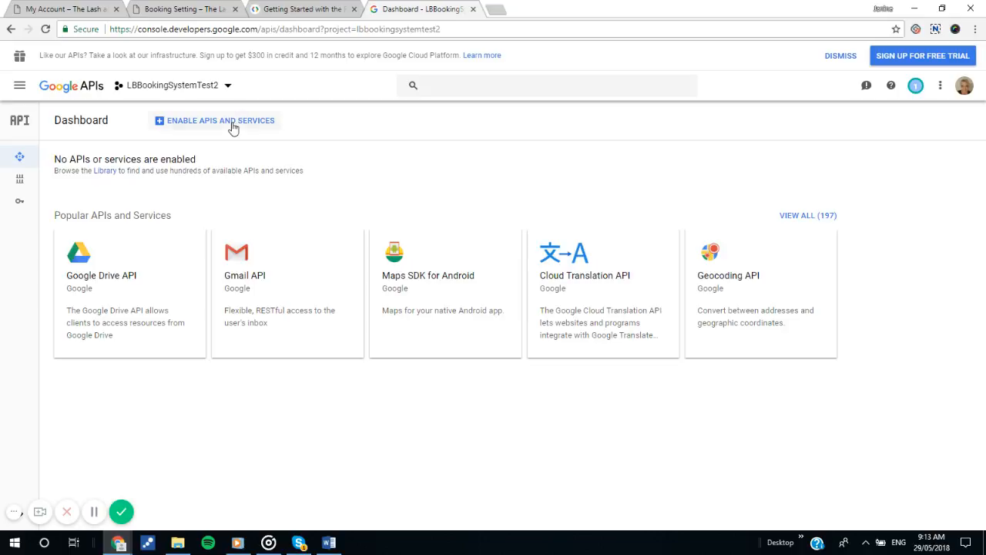
- Enable the Google Calendar API from the API Library for the LBBookingSystemTest2 project
click(233, 123)
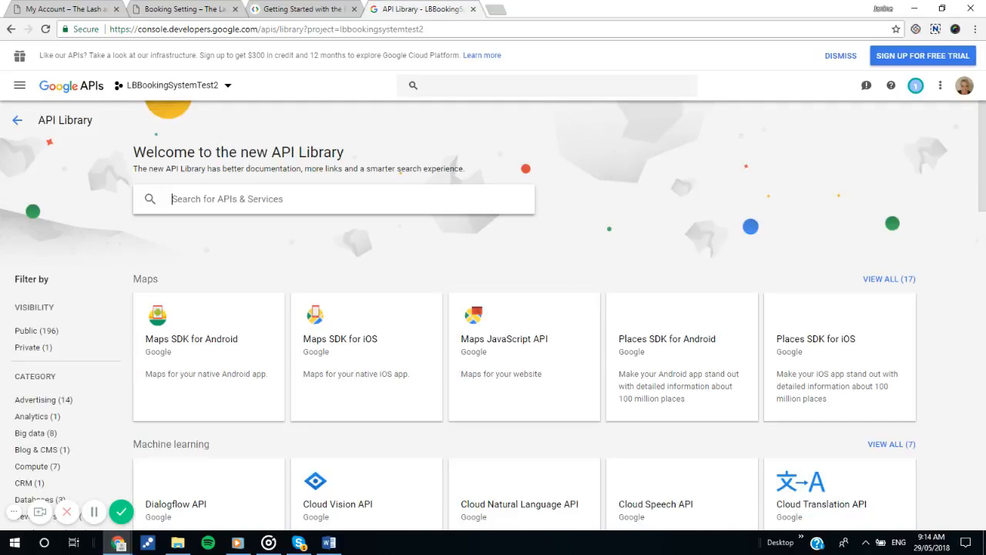
scroll(531, 319, down, 5)
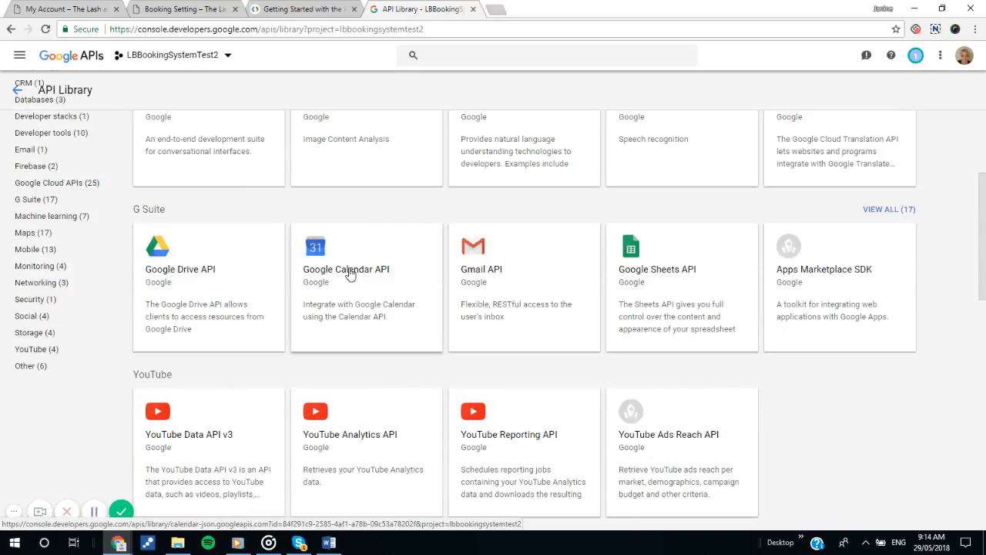
click(350, 275)
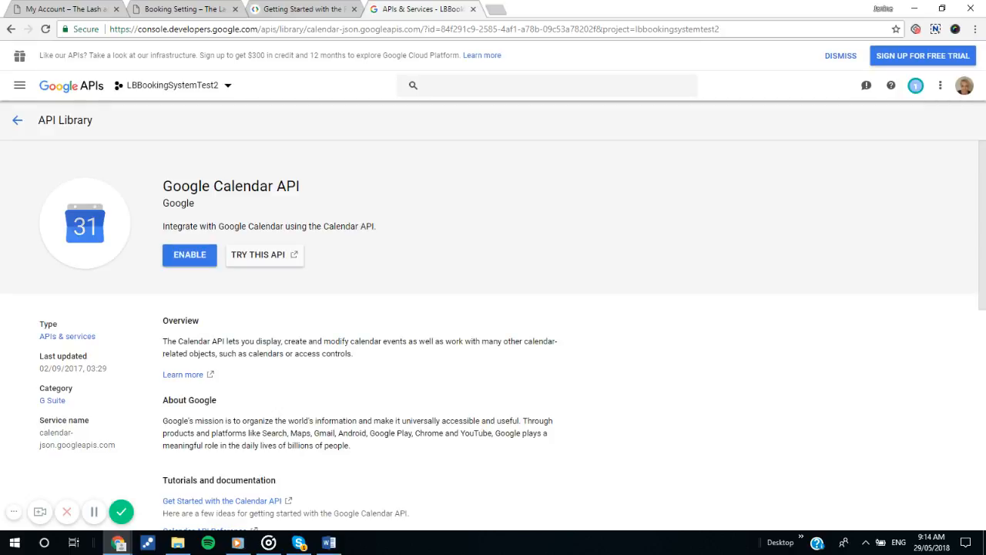
click(187, 256)
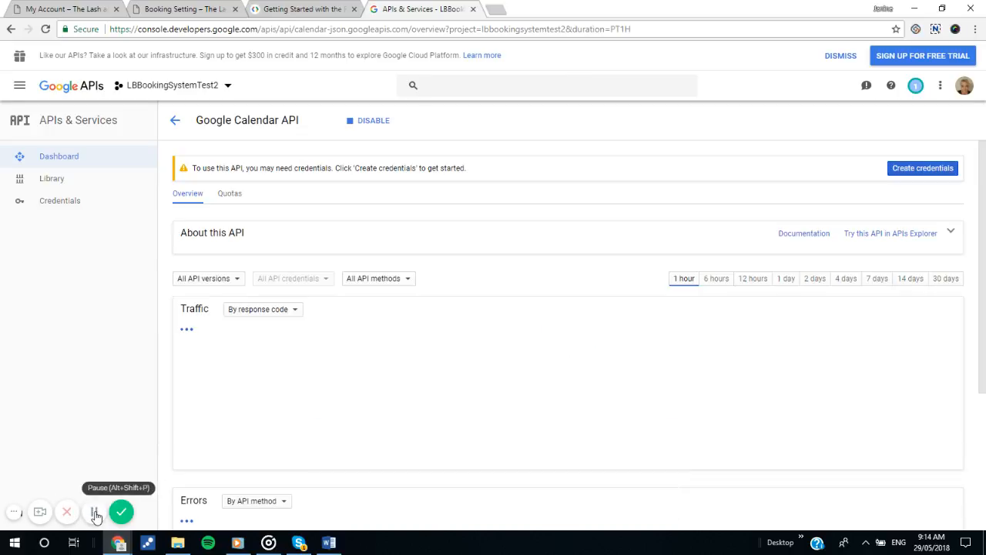
click(93, 511)
- Begin creating an OAuth client ID for the Calendar API and save its consent screen with the product name "Booking Calendar2"
click(923, 169)
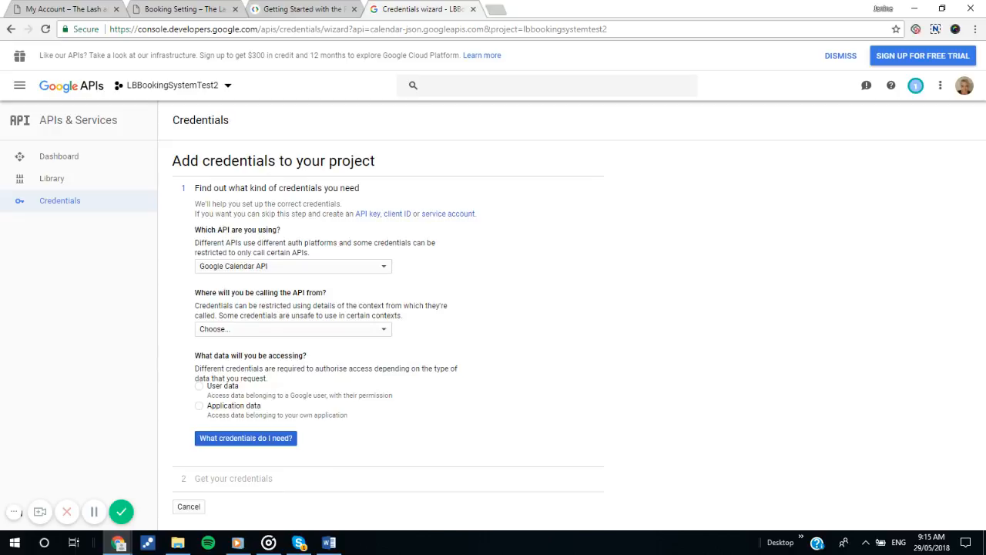
click(396, 215)
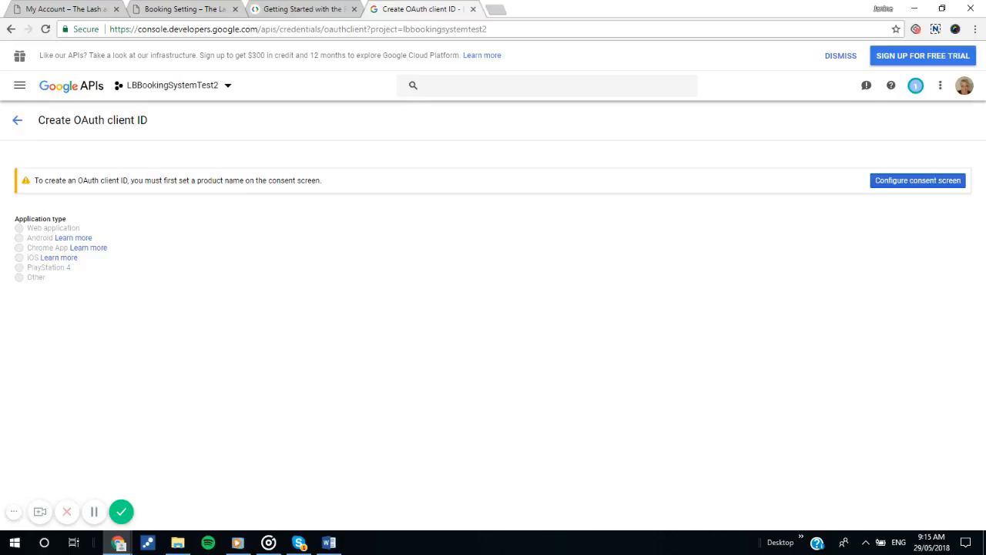
click(923, 181)
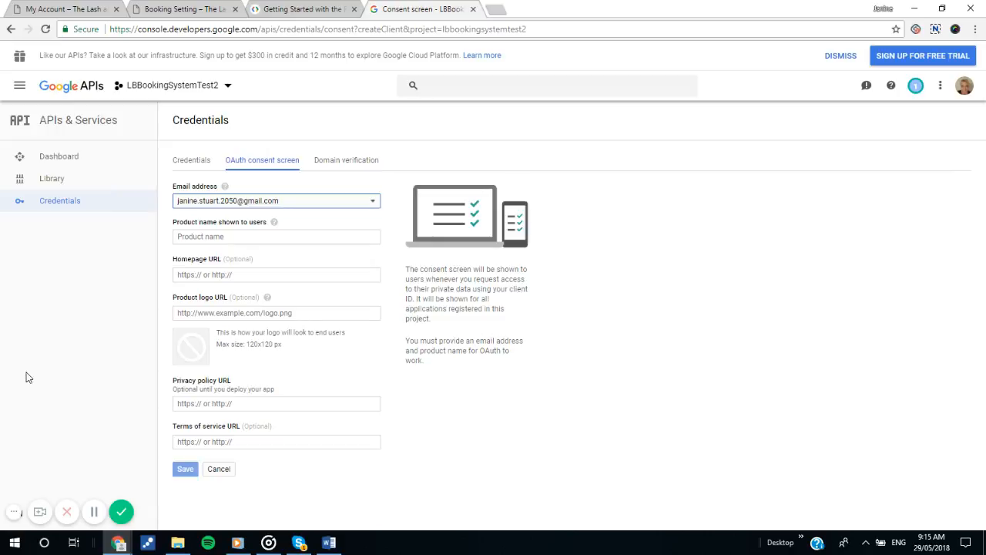
click(94, 511)
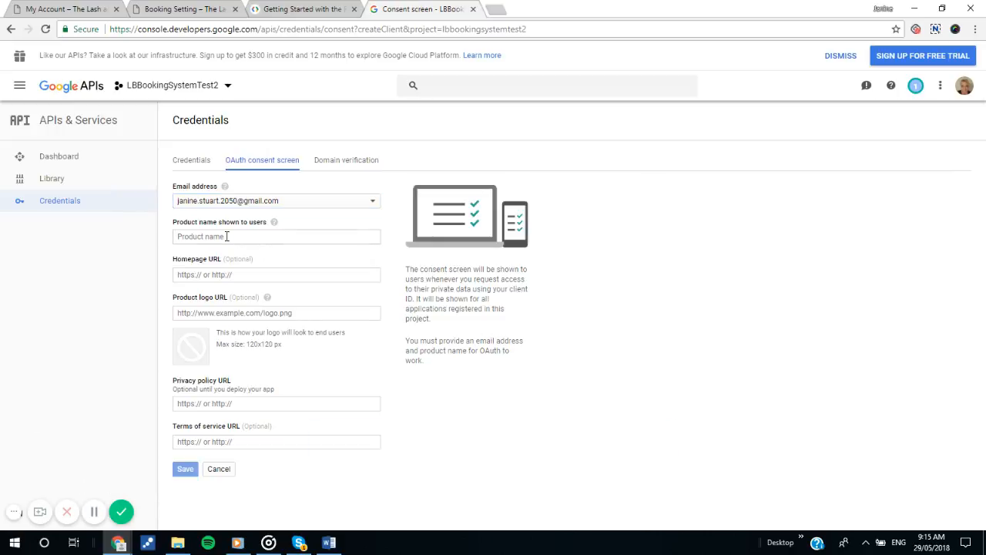
click(226, 236)
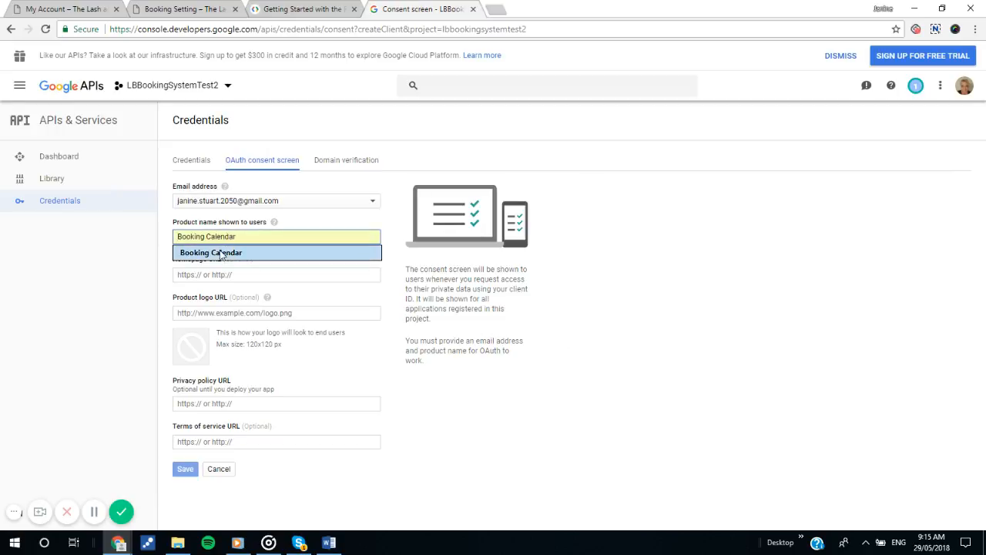
click(216, 253)
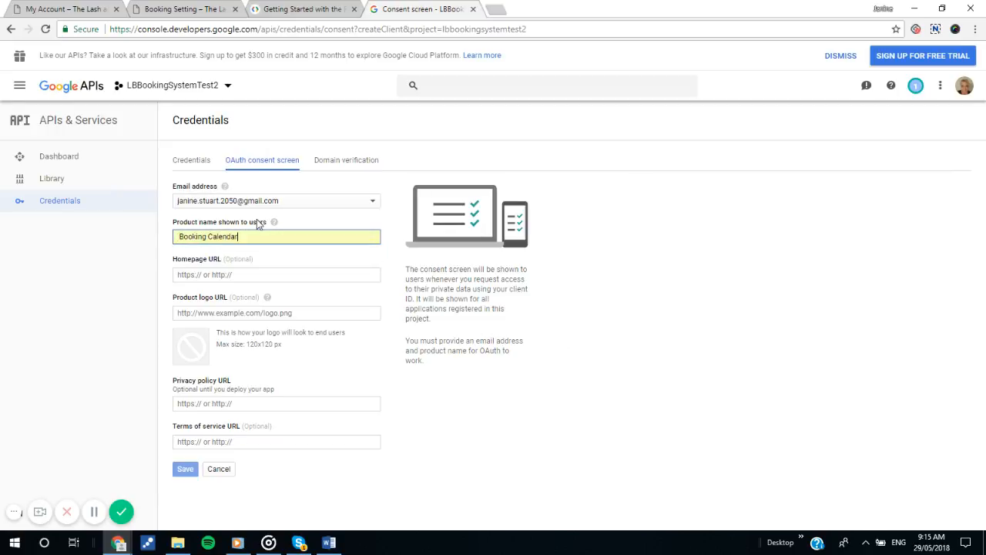
text(2)
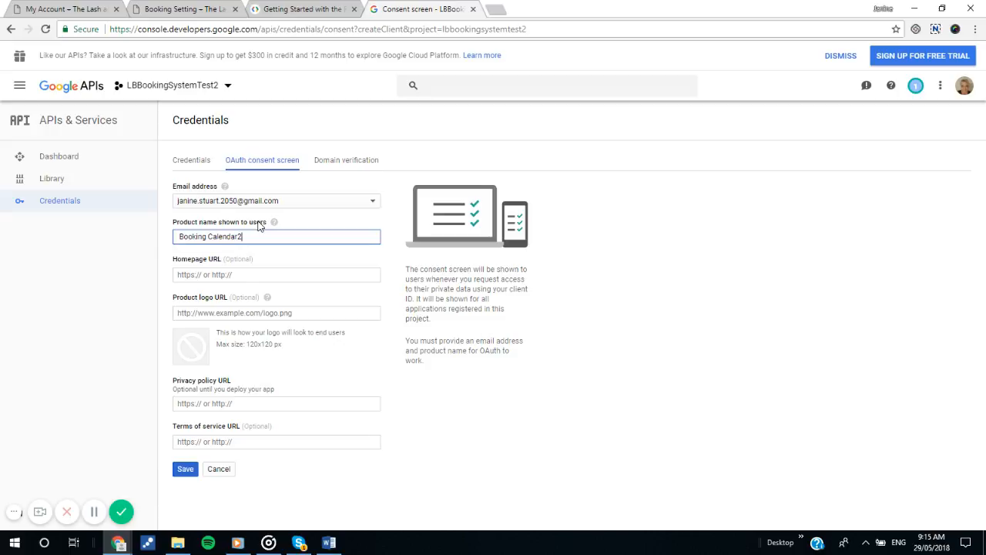
click(185, 469)
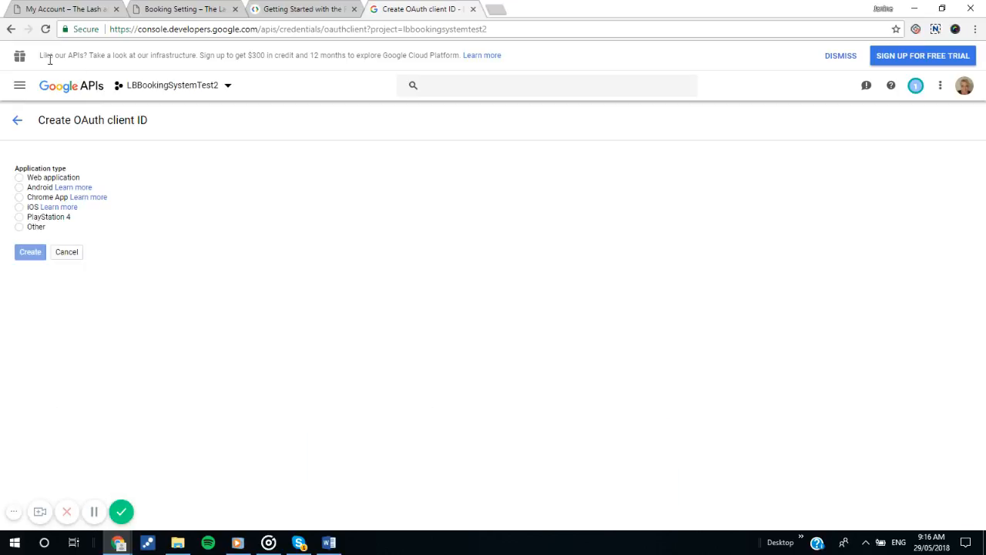
- Create an OAuth client ID of type Web application named "Web client 2" from the project's credentials
click(17, 123)
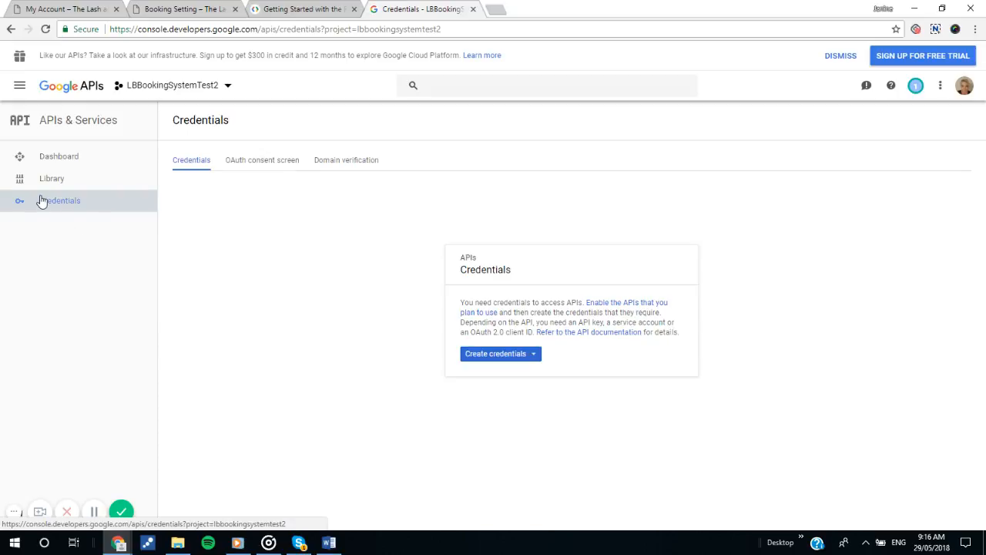
click(50, 203)
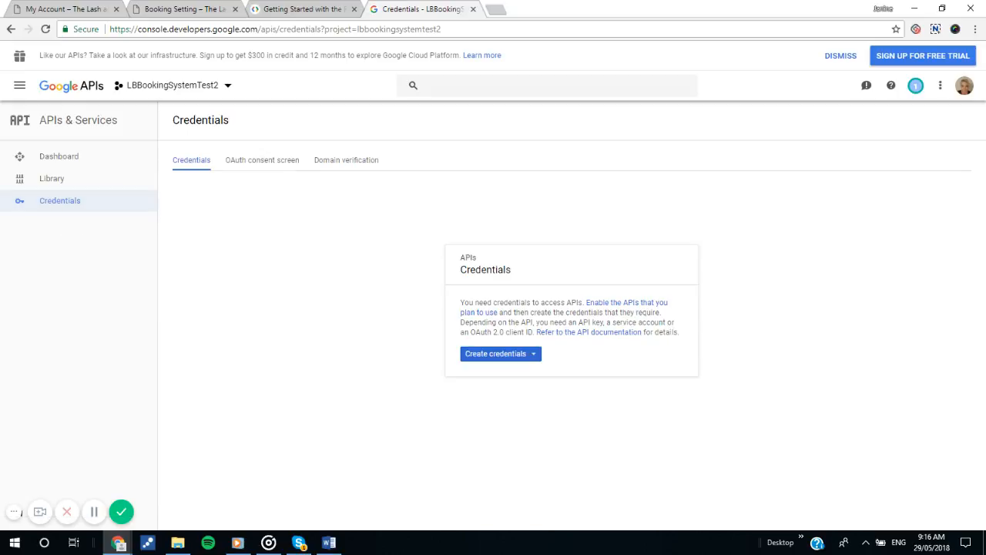
click(510, 357)
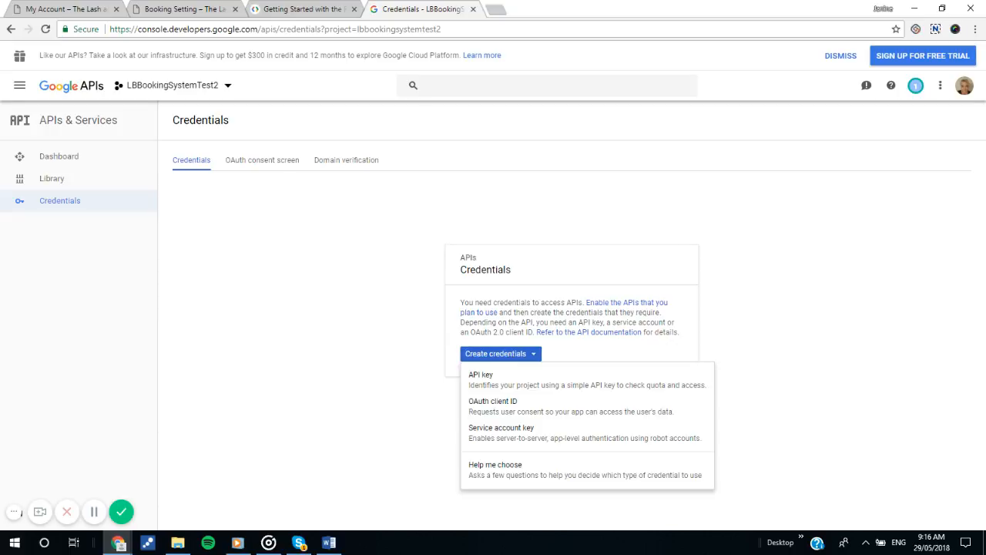
click(486, 409)
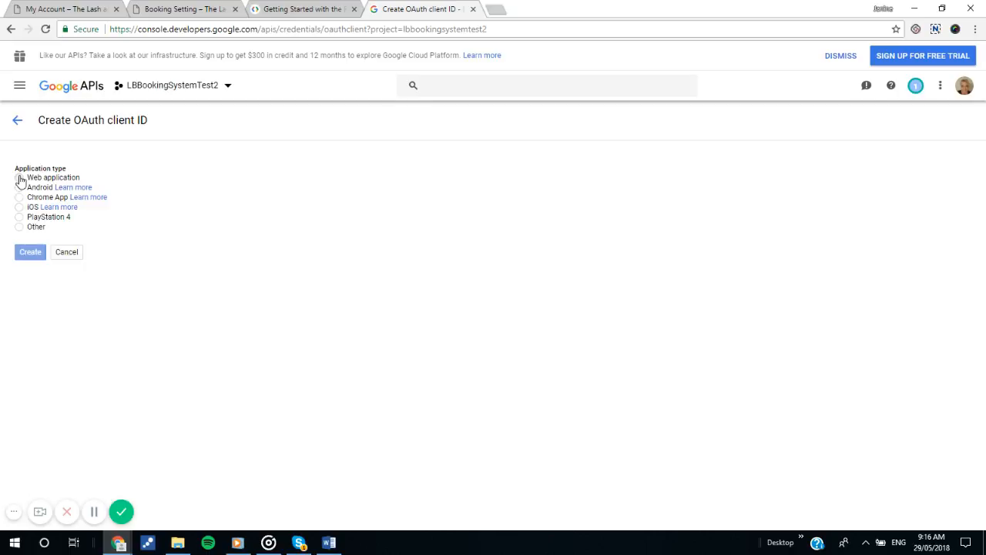
click(20, 178)
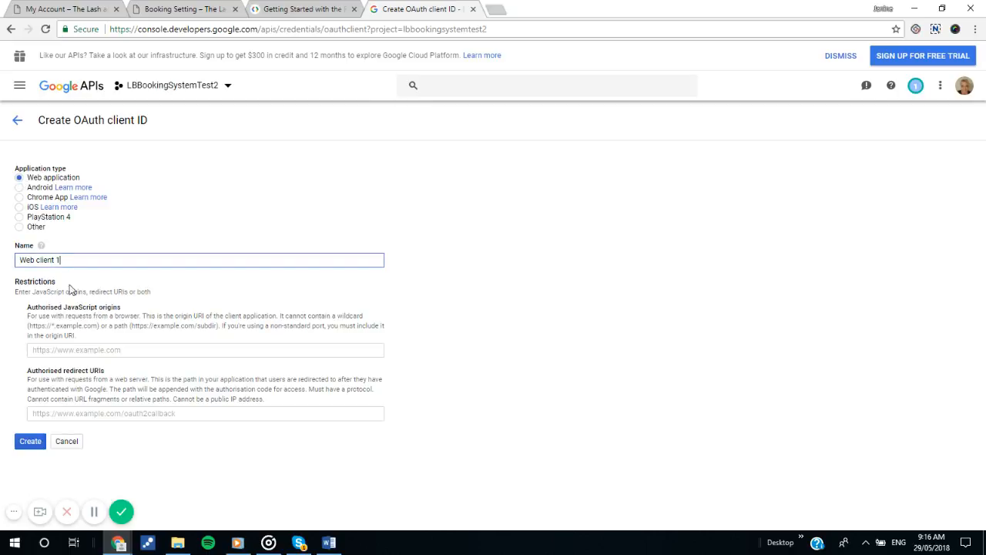
key(BackSpace)
text(2)
click(29, 446)
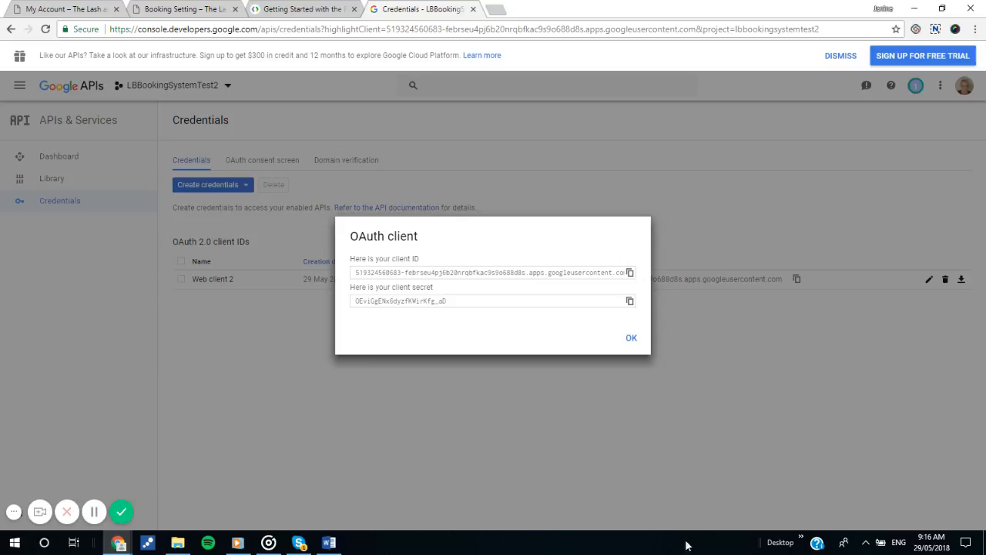
- Copy the full client ID of the new OAuth client
drag(357, 273, 681, 271)
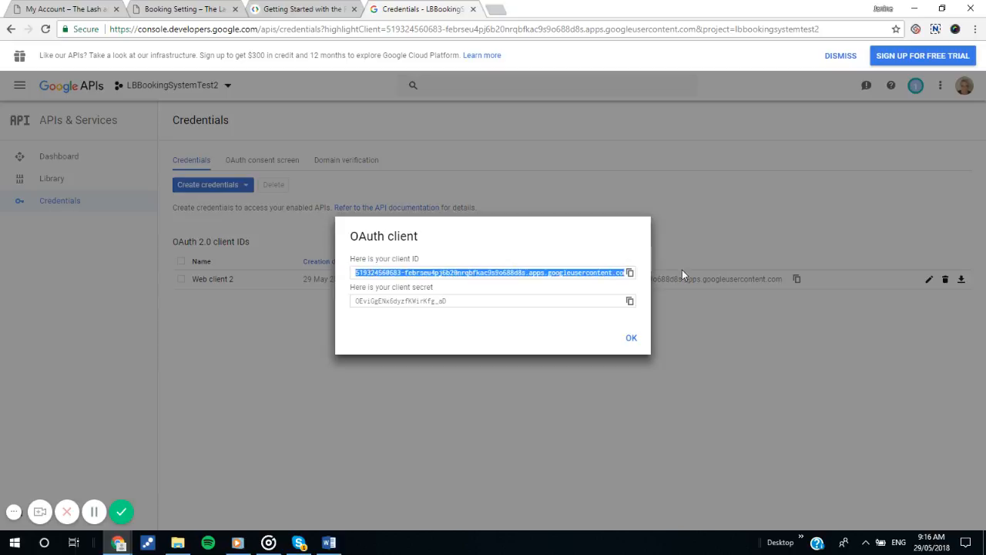
right_click(554, 273)
click(579, 280)
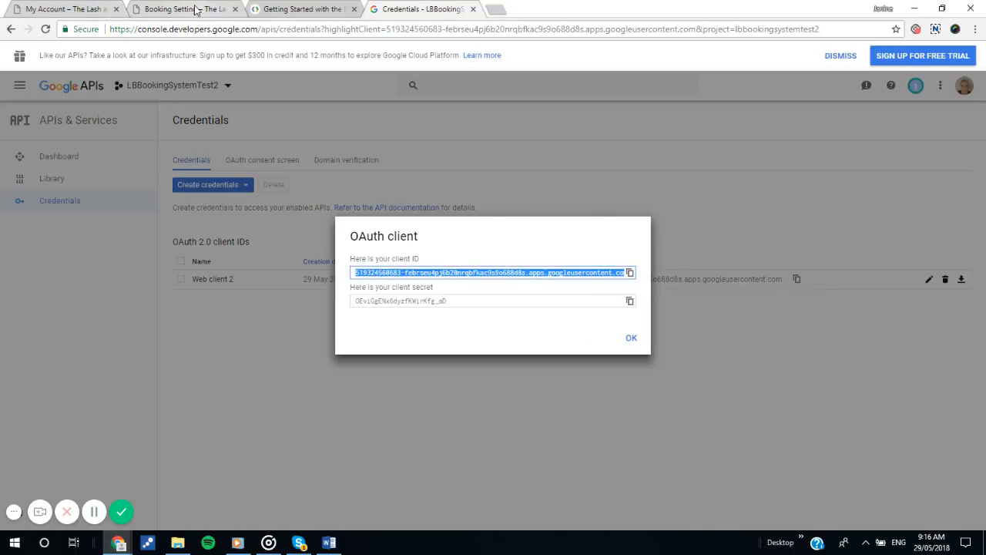
- Replace the Google API Client ID in the Booking Setting page's Google Calendar section with the copied client ID
click(196, 9)
drag(604, 347, 165, 348)
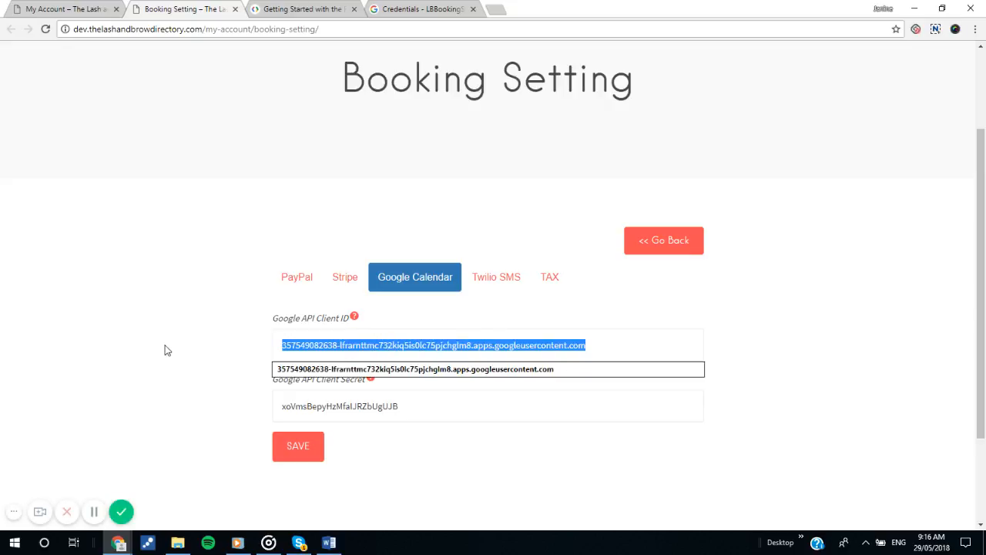
right_click(434, 345)
click(464, 180)
- Copy the client secret of the new OAuth client from the Google API credentials page
click(393, 9)
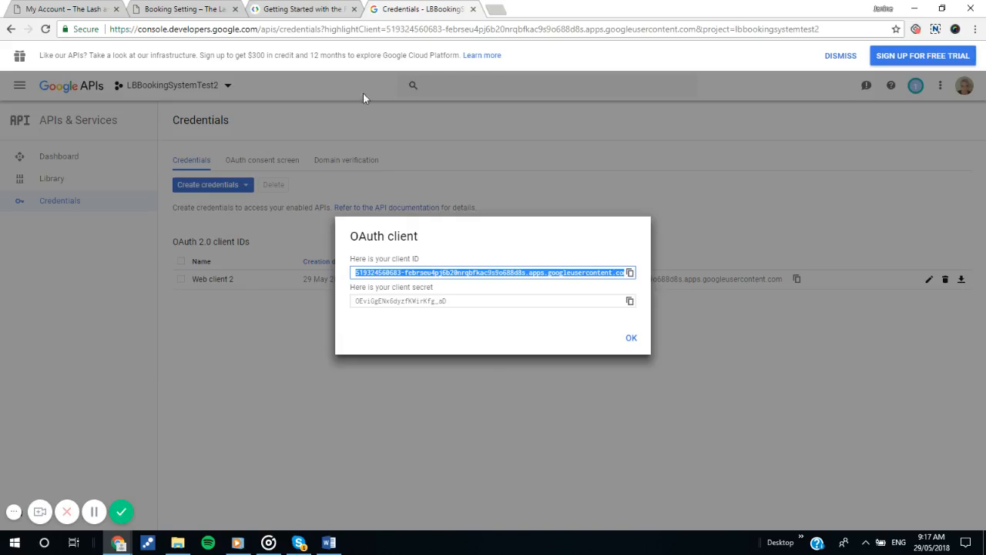
click(459, 305)
drag(464, 306, 320, 302)
right_click(426, 306)
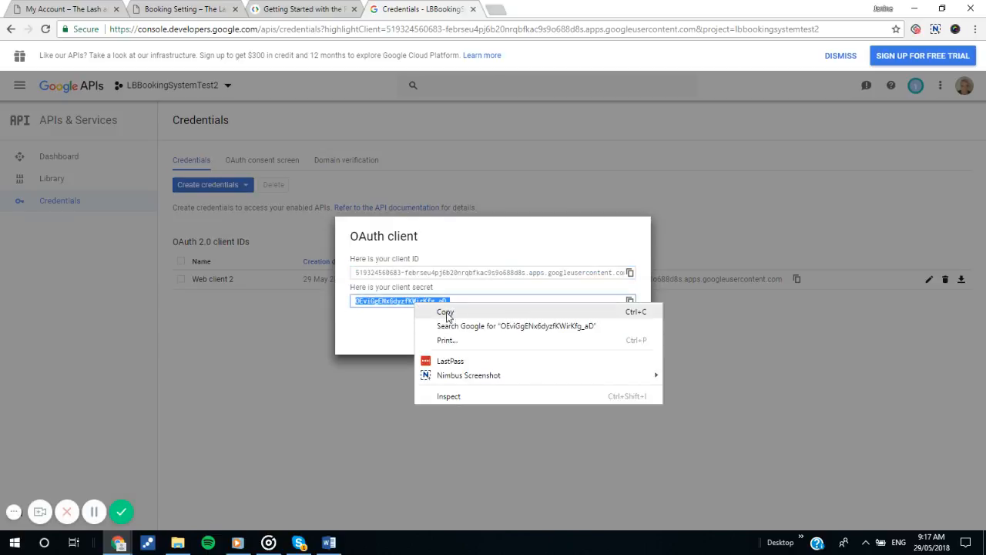
click(444, 311)
- Replace the Google API Client Secret in the booking settings with the copied client secret and save the settings
click(174, 11)
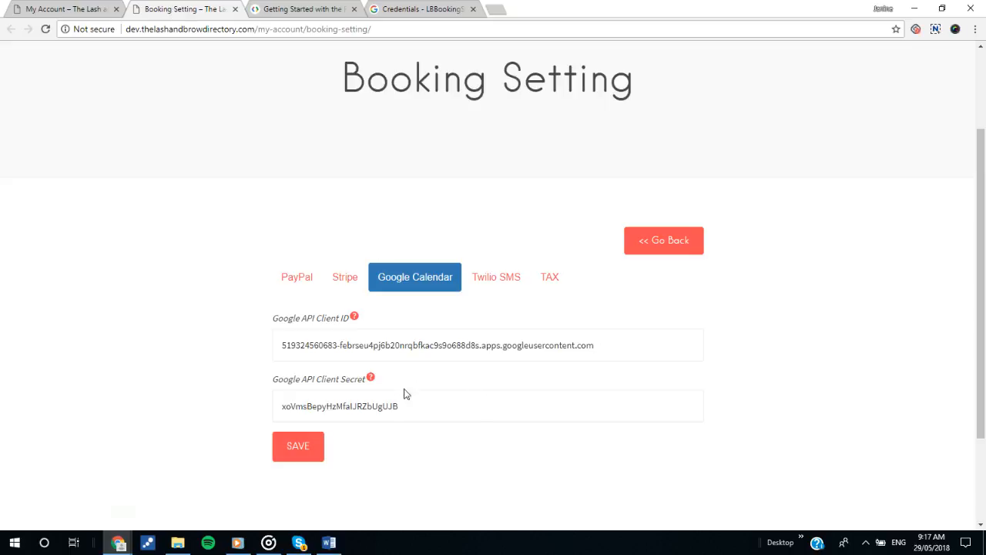
drag(429, 406, 224, 409)
right_click(359, 406)
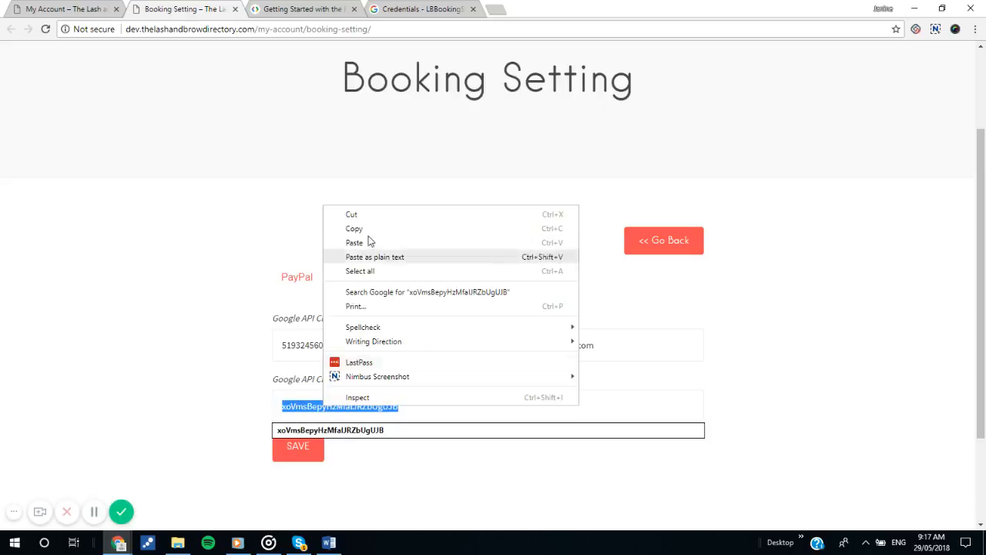
click(368, 242)
click(298, 452)
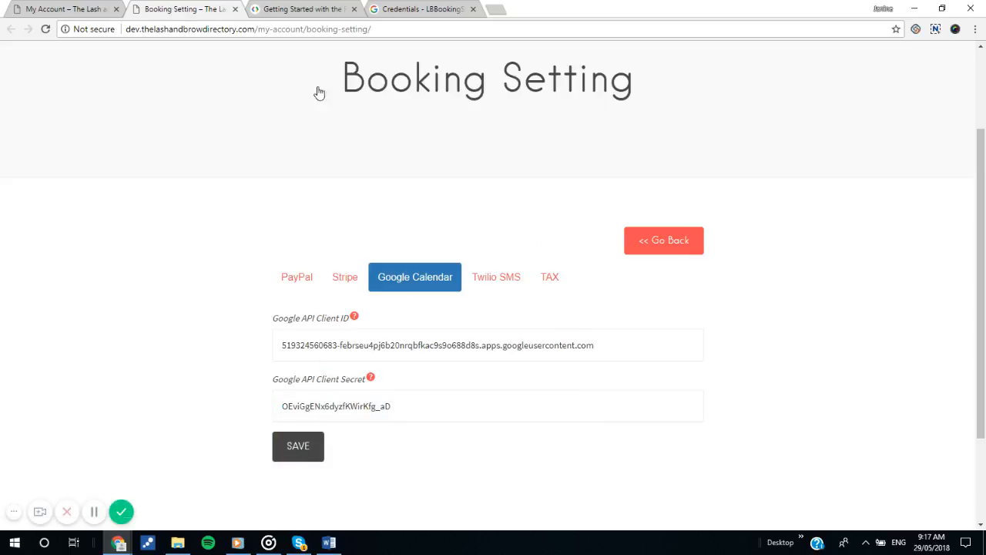
- Start a new entry in the directory account's Google Calendars list and name it "My Appointments 2"
click(58, 9)
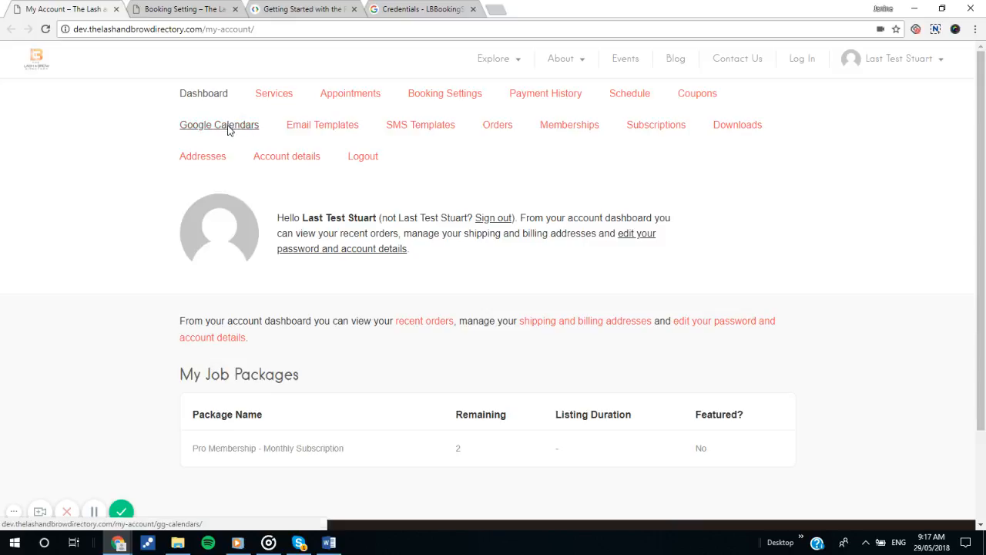
click(229, 131)
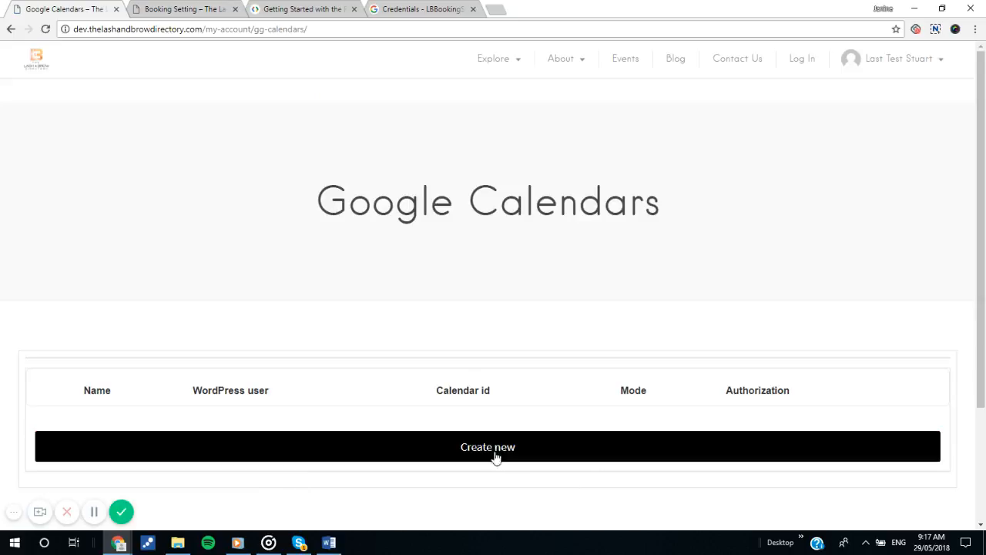
click(494, 452)
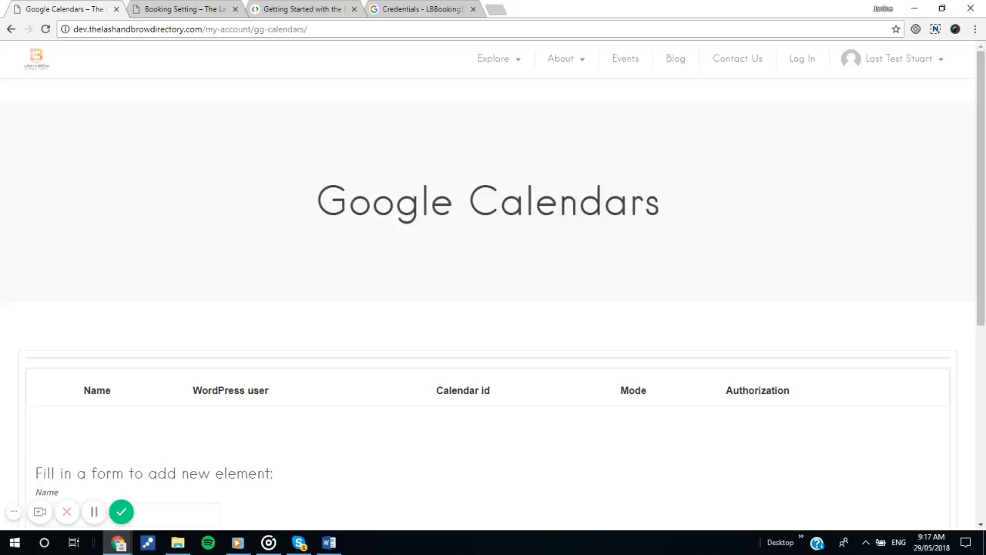
scroll(275, 462, down, 3)
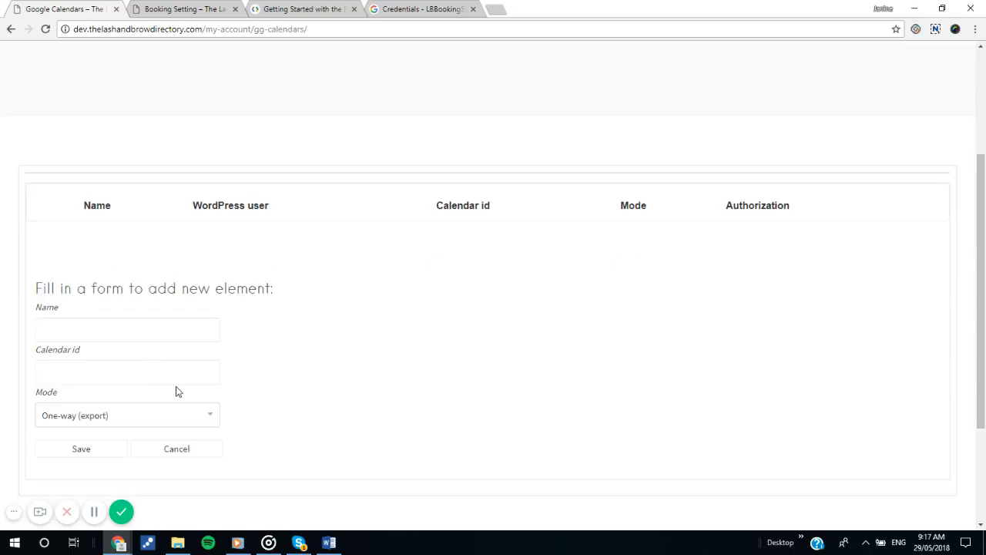
click(60, 327)
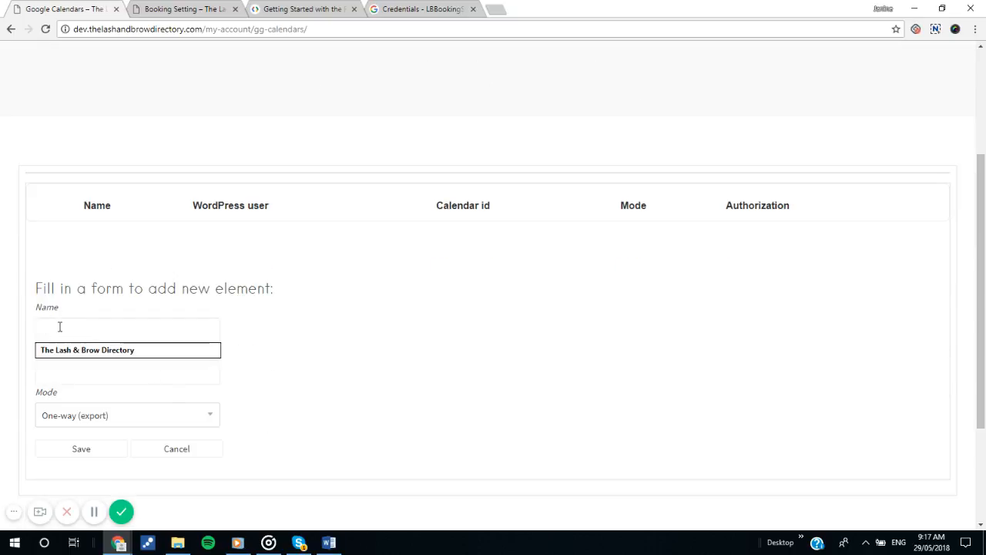
text(My)
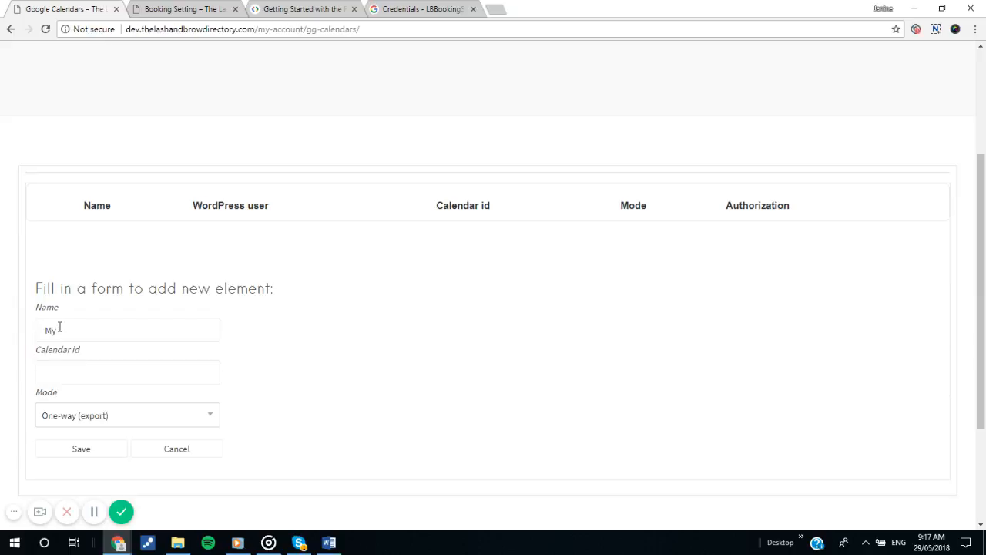
text( Appointments 2)
click(94, 511)
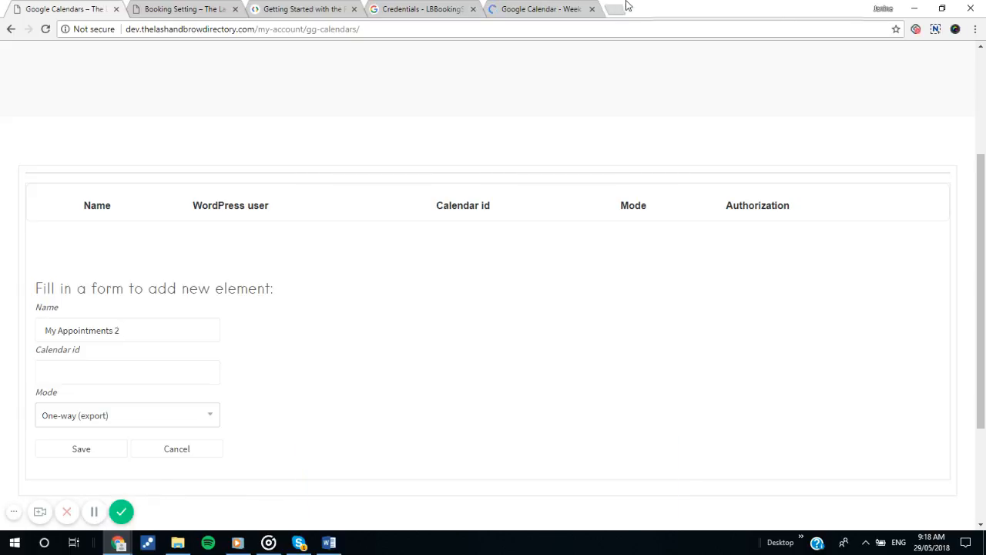
- Switch to Google Calendar and create a new calendar named "L & B Booking 2"
click(538, 11)
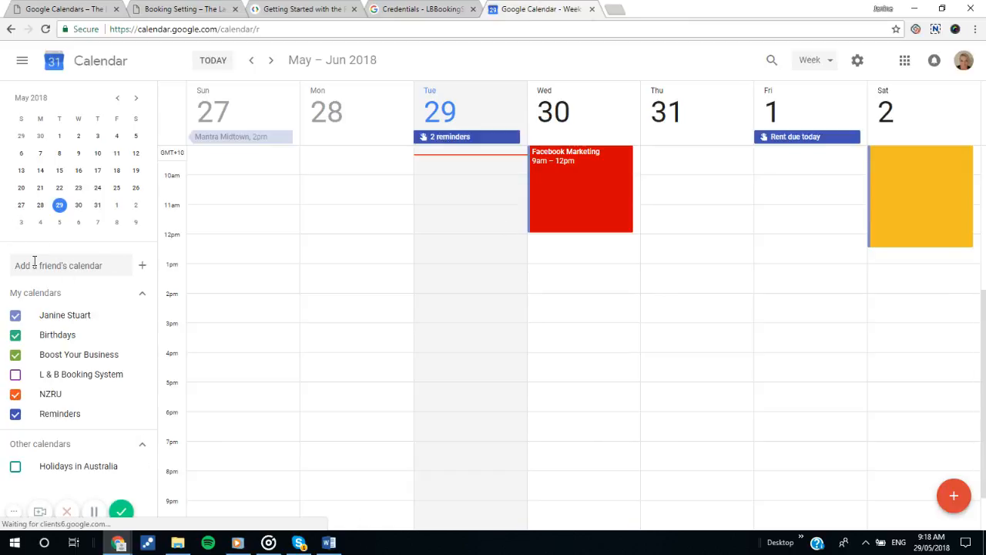
click(145, 272)
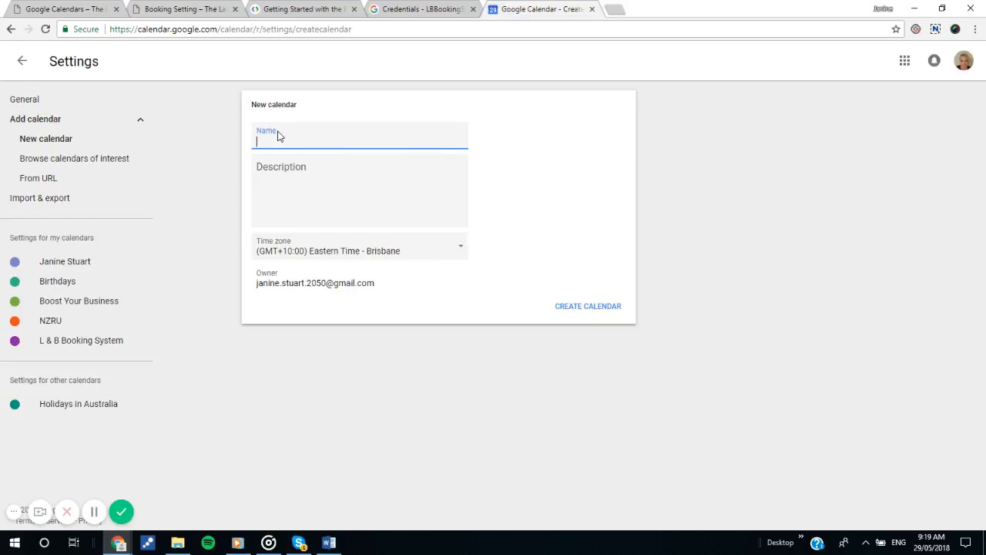
text(L & B Booking 2)
click(583, 308)
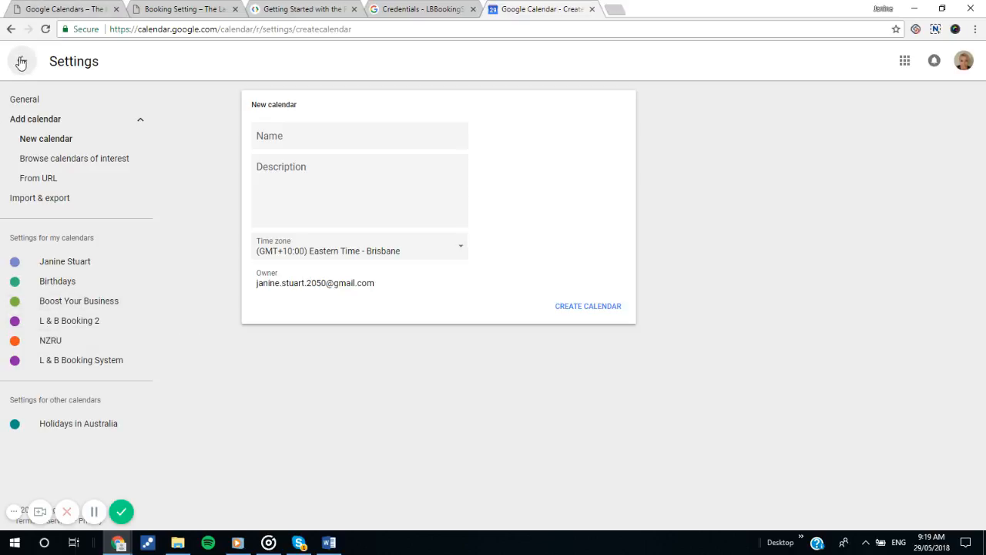
- Copy the Calendar ID of the "L & B Booking 2" calendar from its settings and sharing page
click(21, 62)
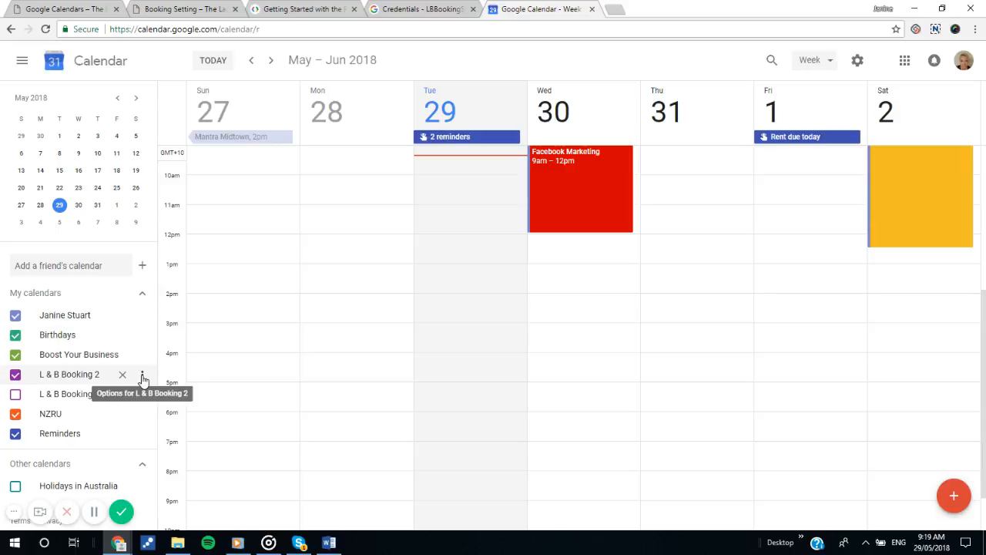
click(142, 378)
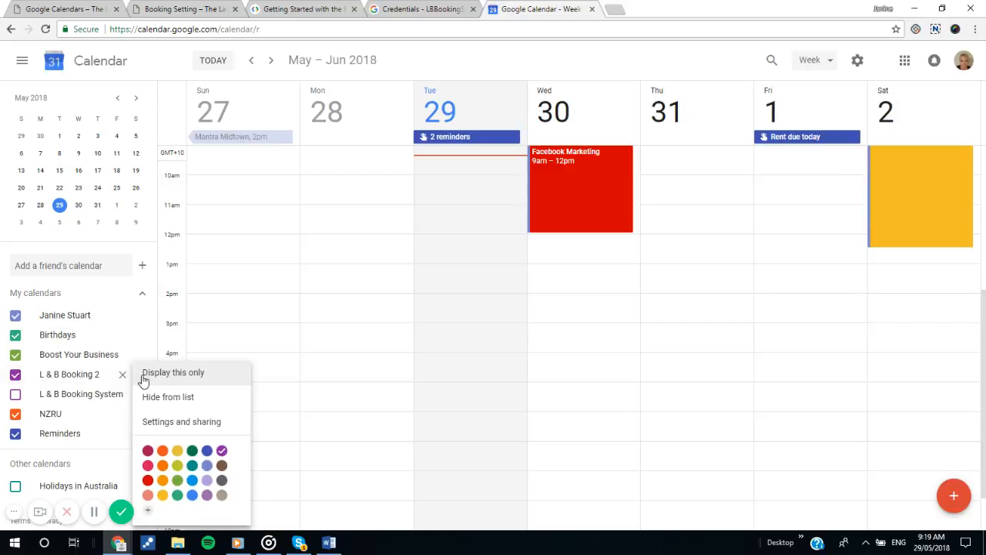
click(182, 422)
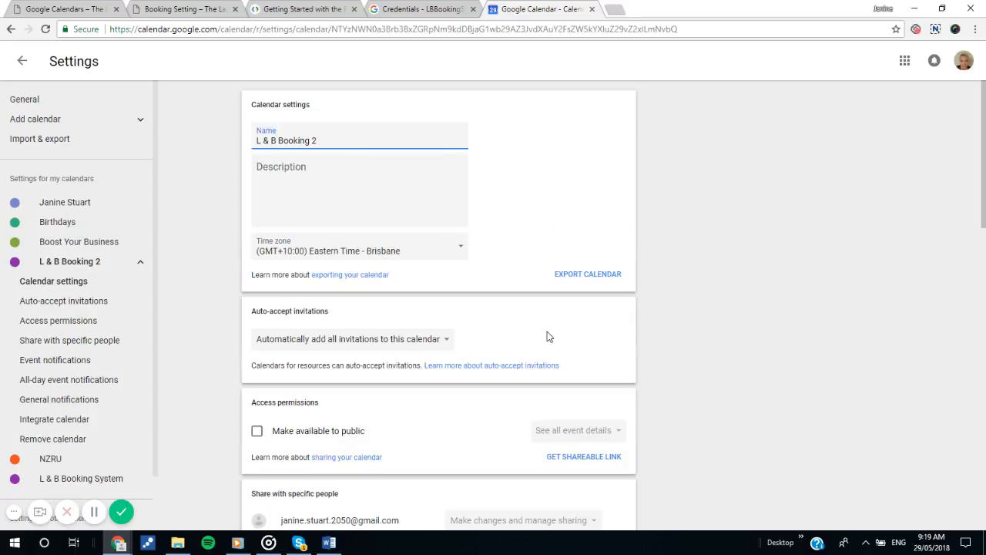
scroll(548, 337, down, 3)
scroll(547, 337, down, 2)
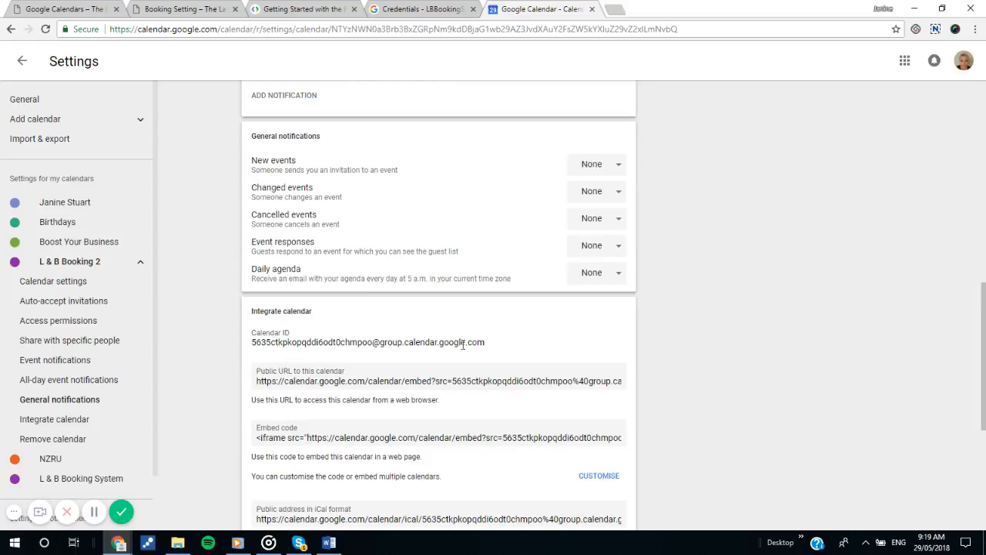
drag(489, 344, 242, 346)
right_click(334, 339)
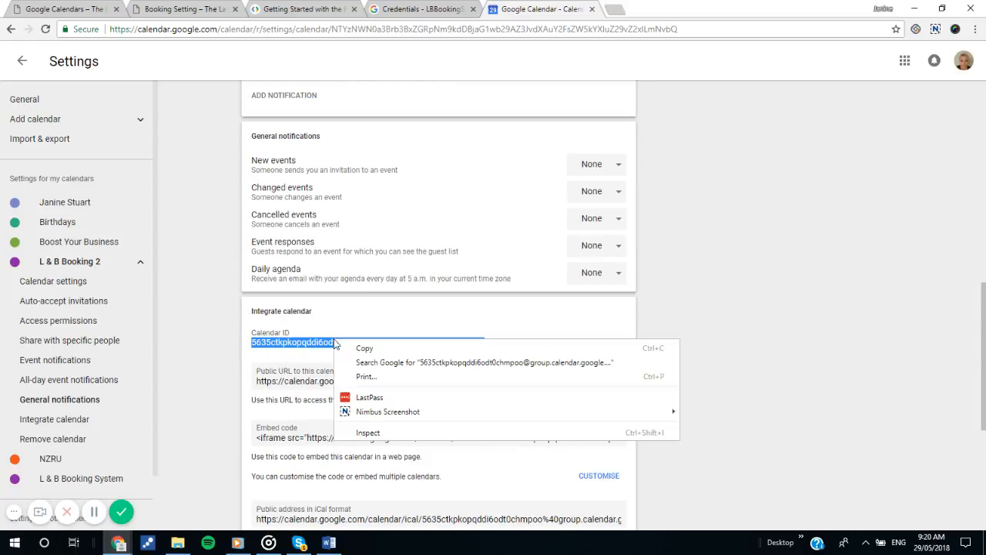
click(369, 347)
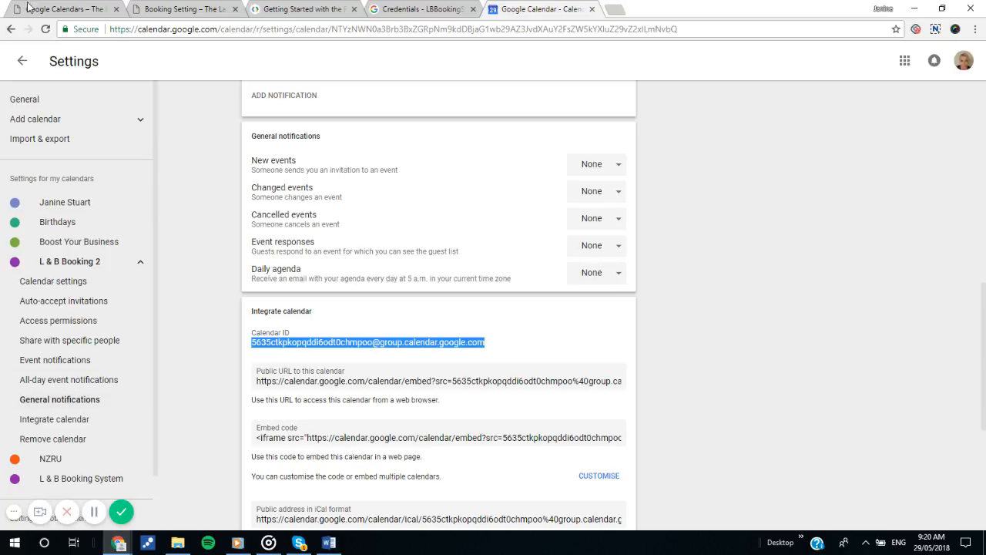
- Complete the "My Appointments 2" entry in the directory with the copied calendar ID and the Two-ways mode, and save it
click(57, 9)
right_click(49, 374)
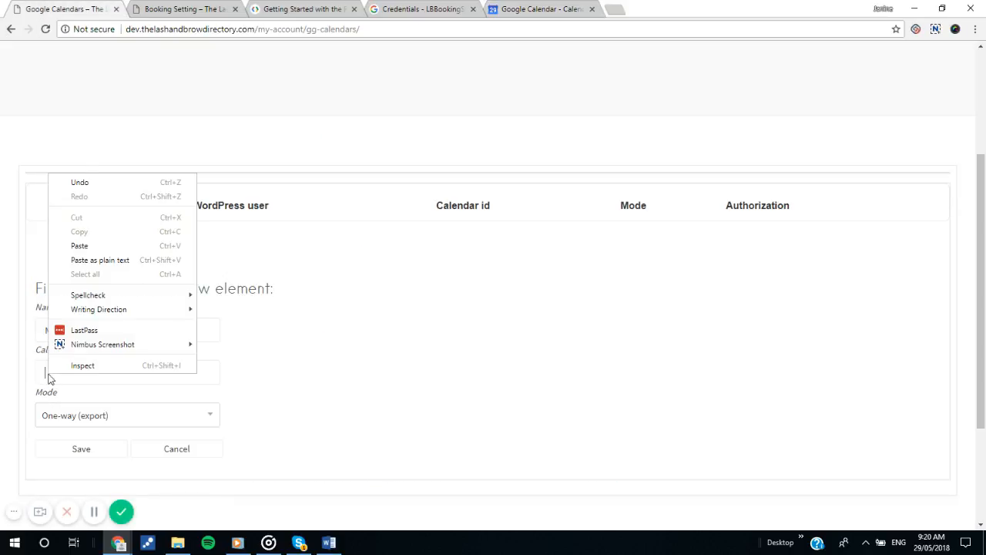
click(80, 247)
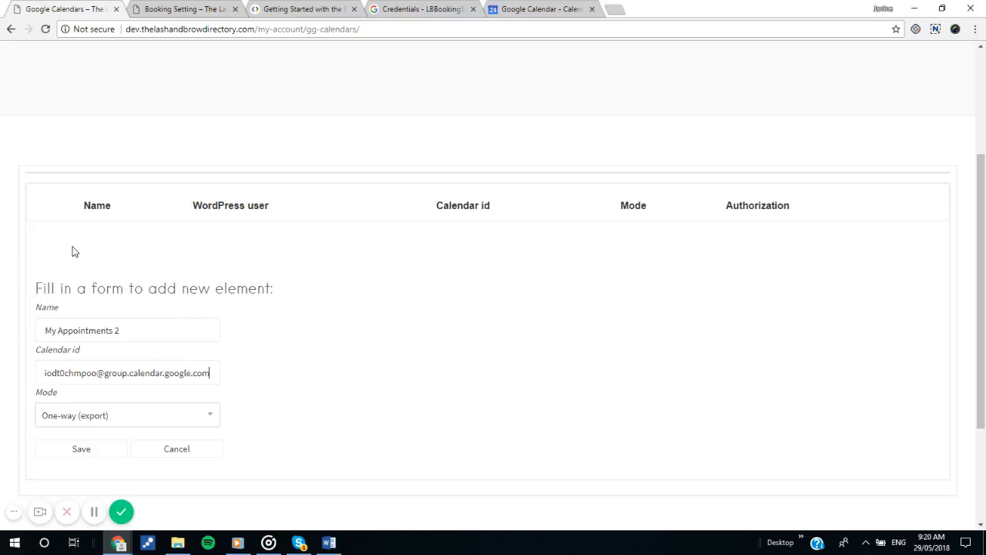
scroll(291, 355, down, 1)
scroll(291, 355, down, 1)
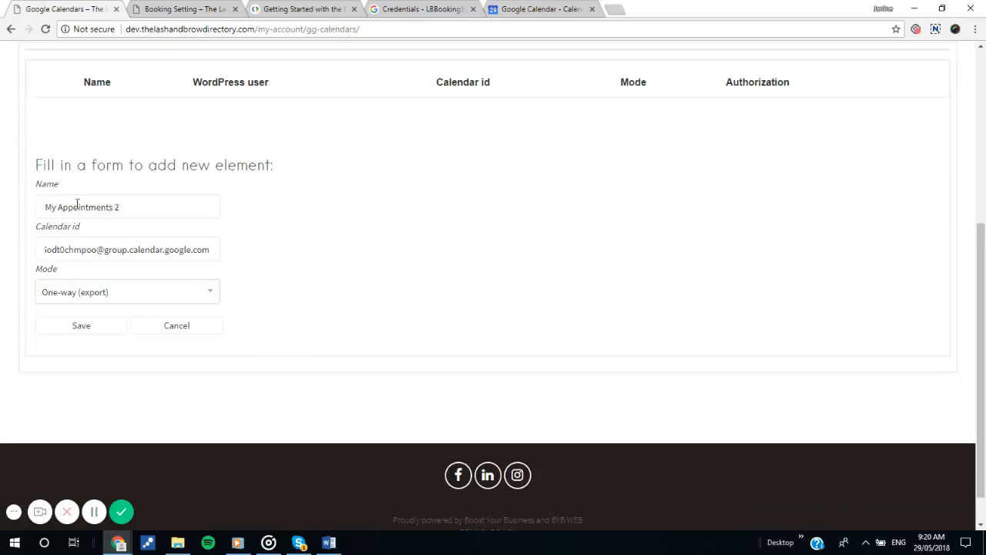
click(154, 298)
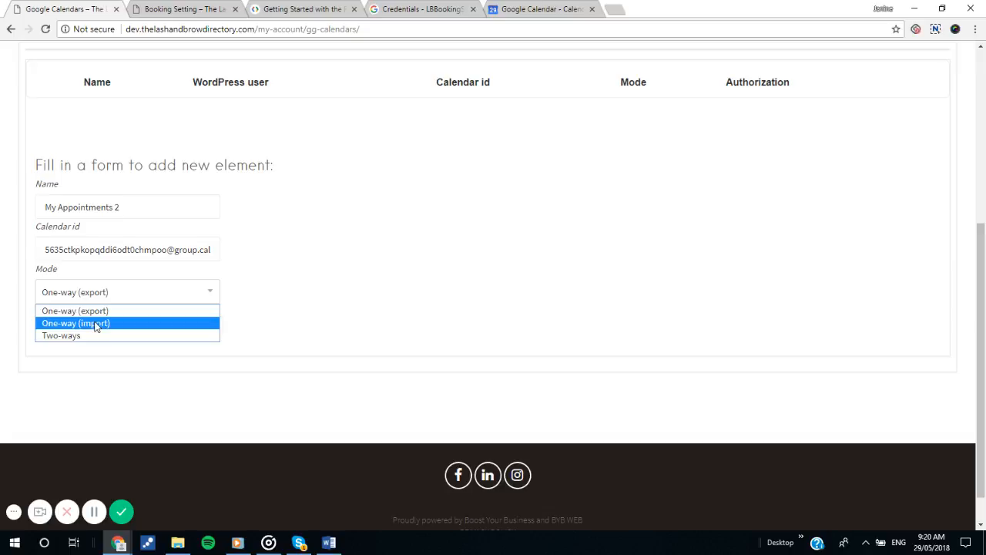
click(81, 335)
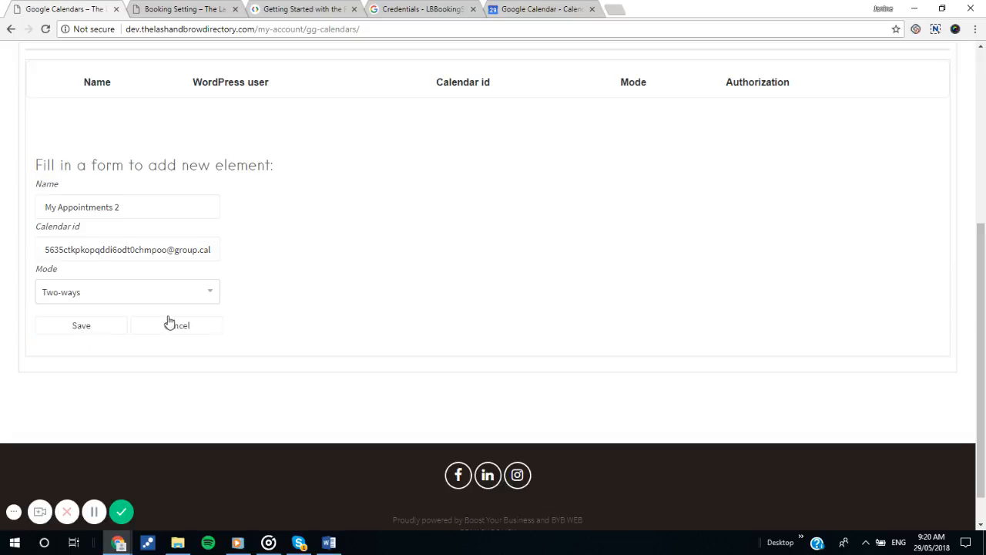
click(83, 327)
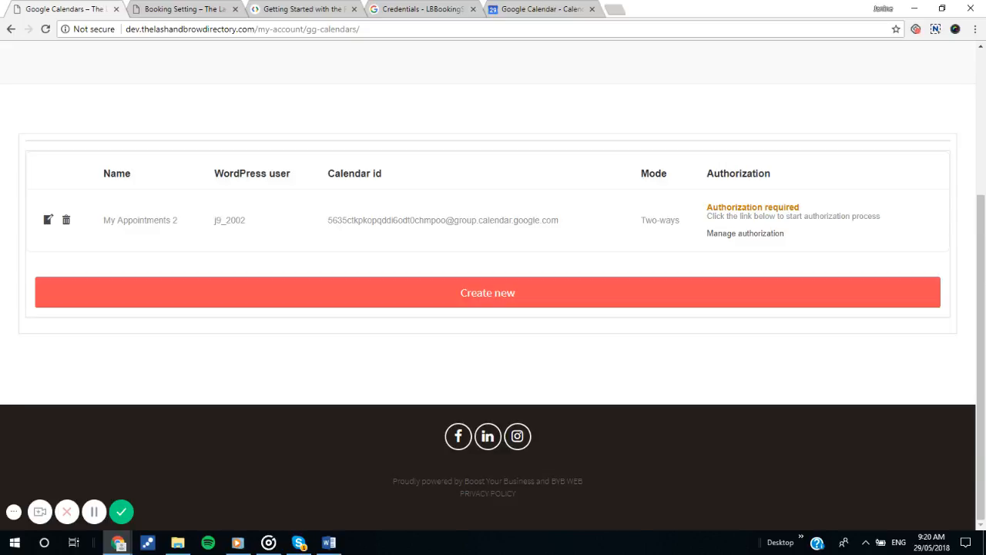
- Open the authorization management of "My Appointments 2" and copy the URL required by the Google Cloud Console
click(748, 234)
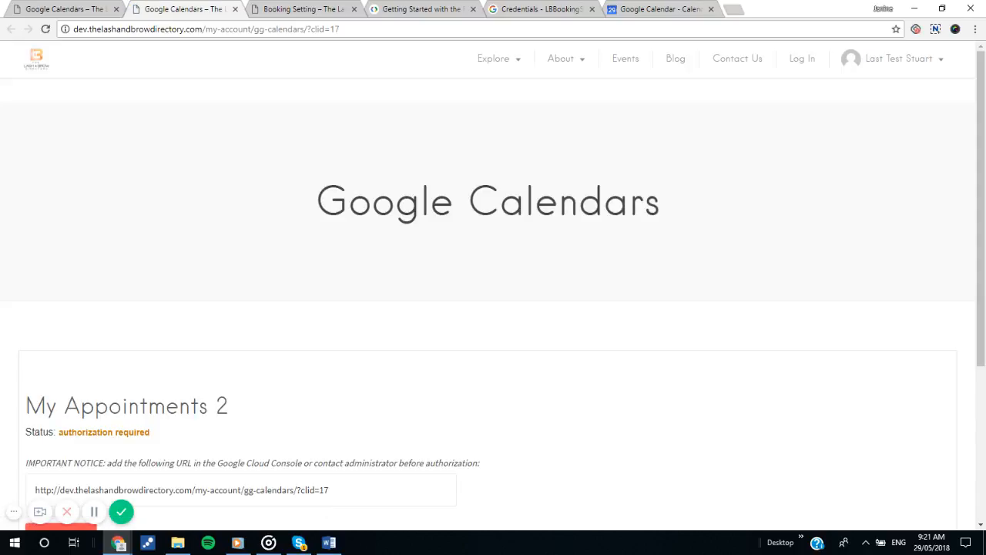
scroll(532, 376, down, 3)
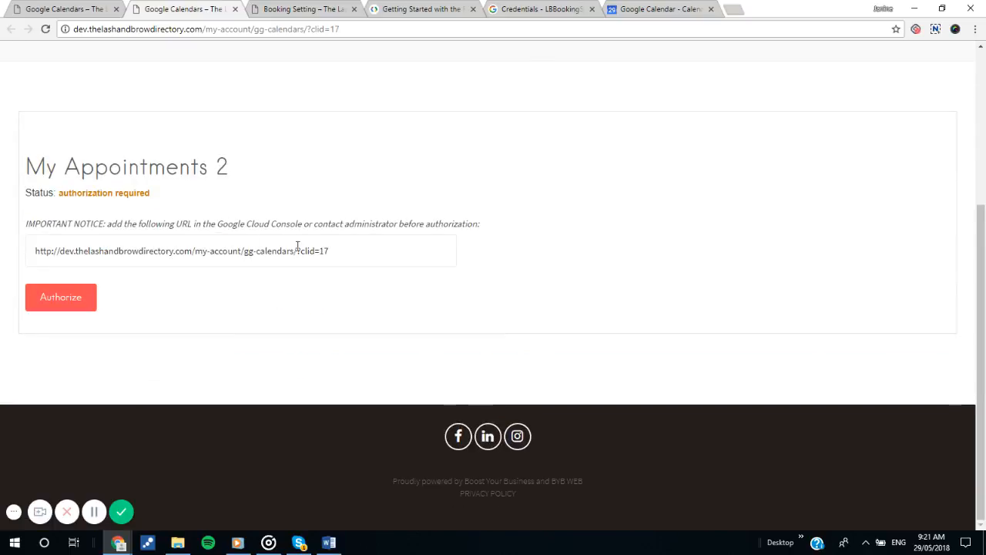
drag(329, 251, 40, 251)
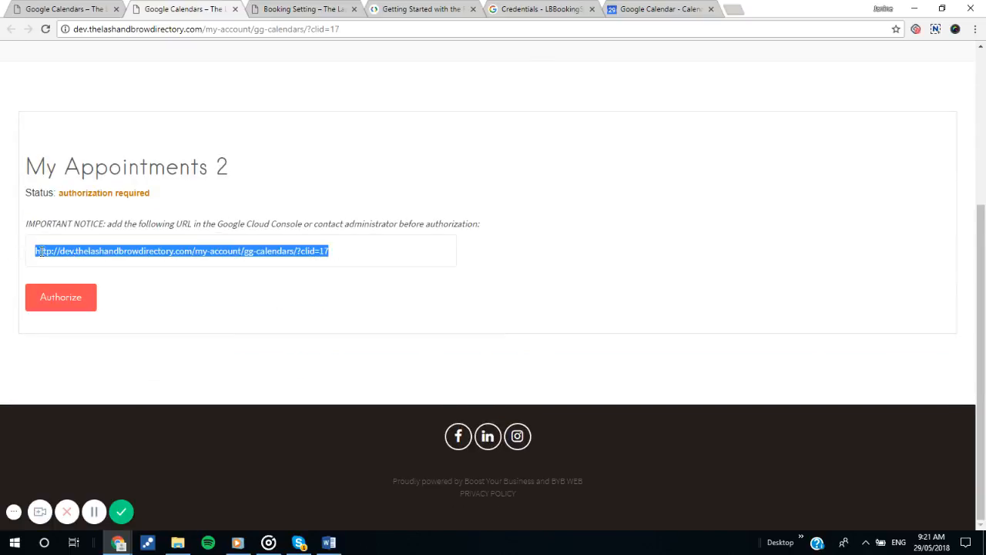
right_click(103, 252)
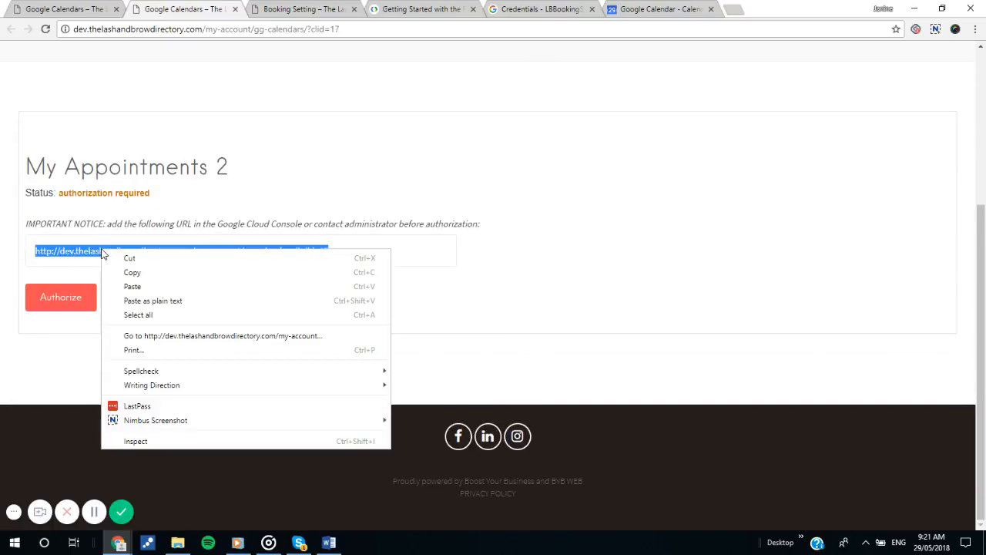
click(192, 273)
click(96, 515)
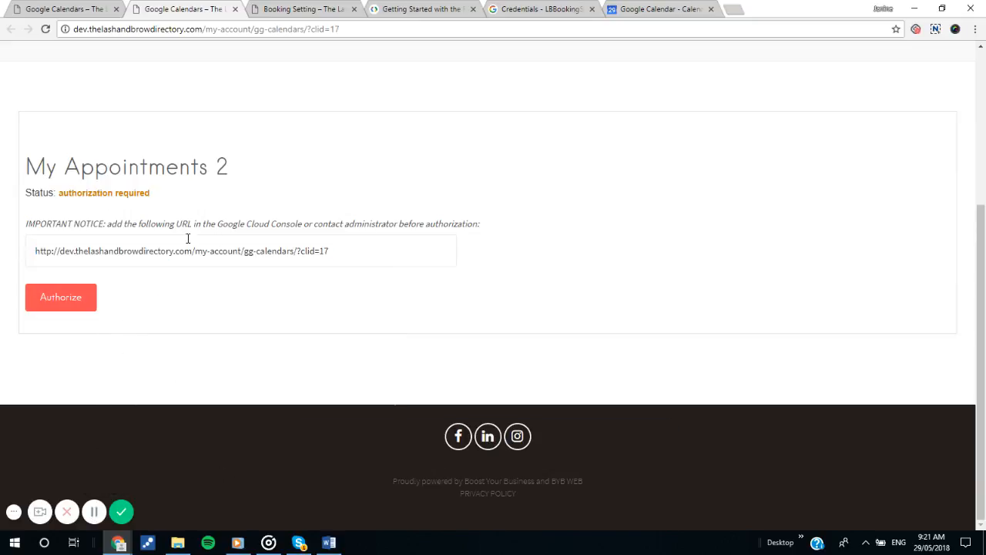
click(538, 9)
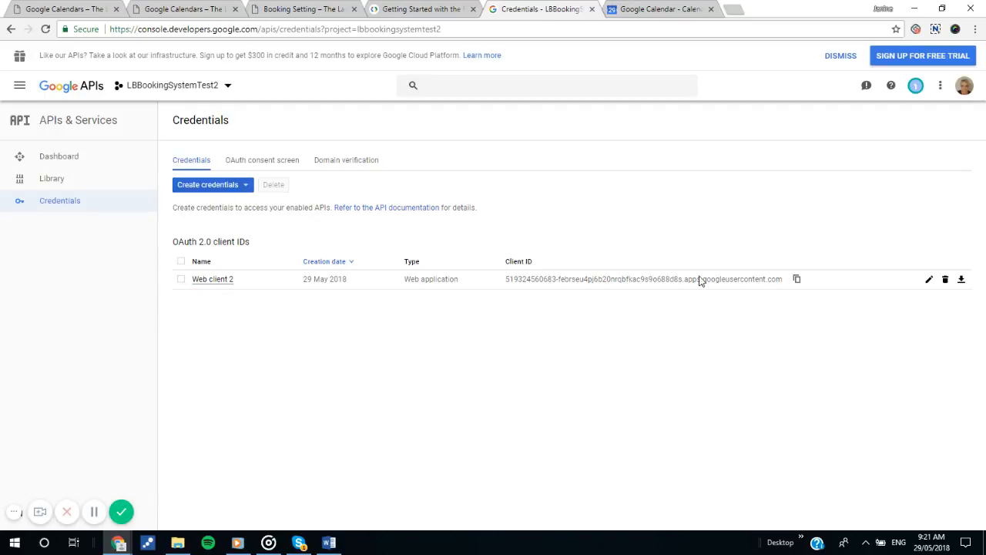
click(928, 280)
click(929, 282)
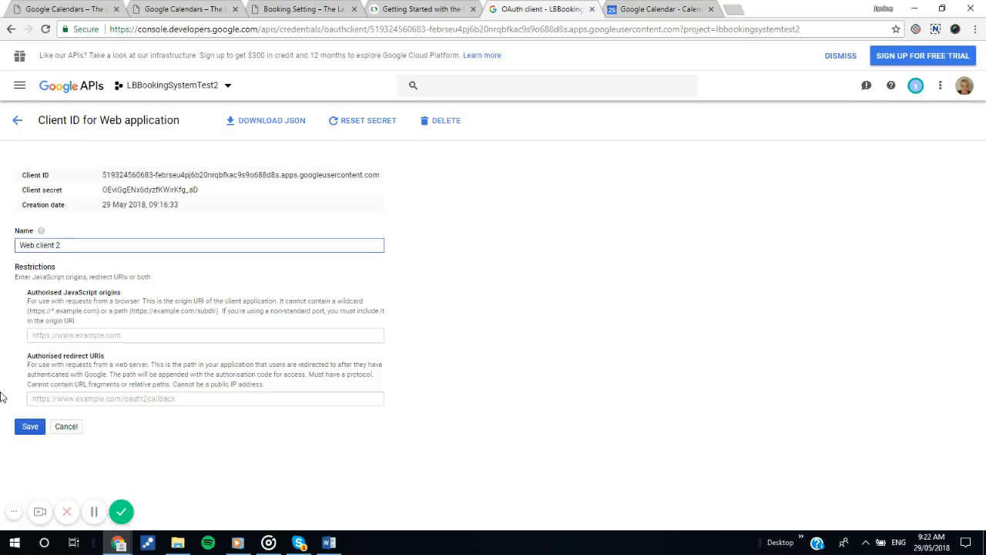
click(44, 399)
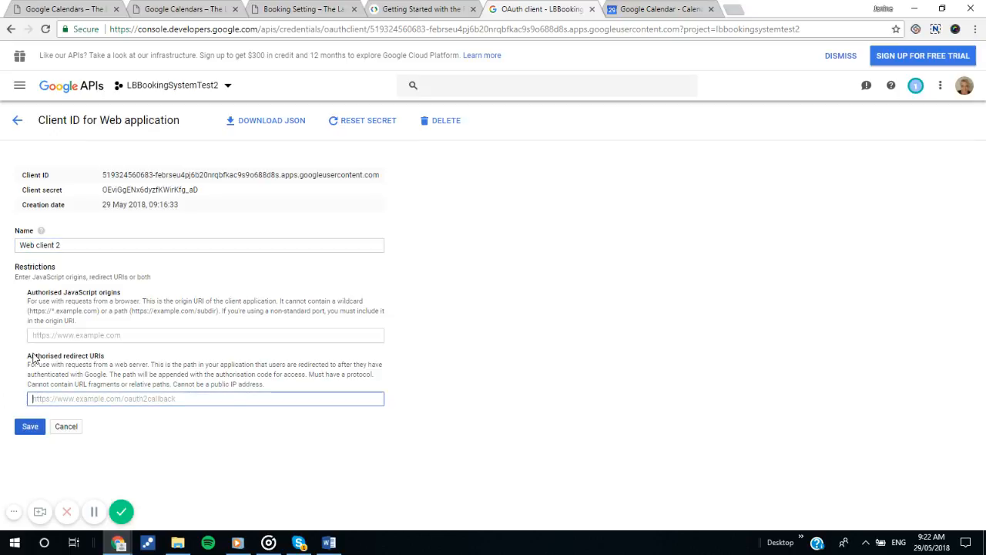
right_click(52, 399)
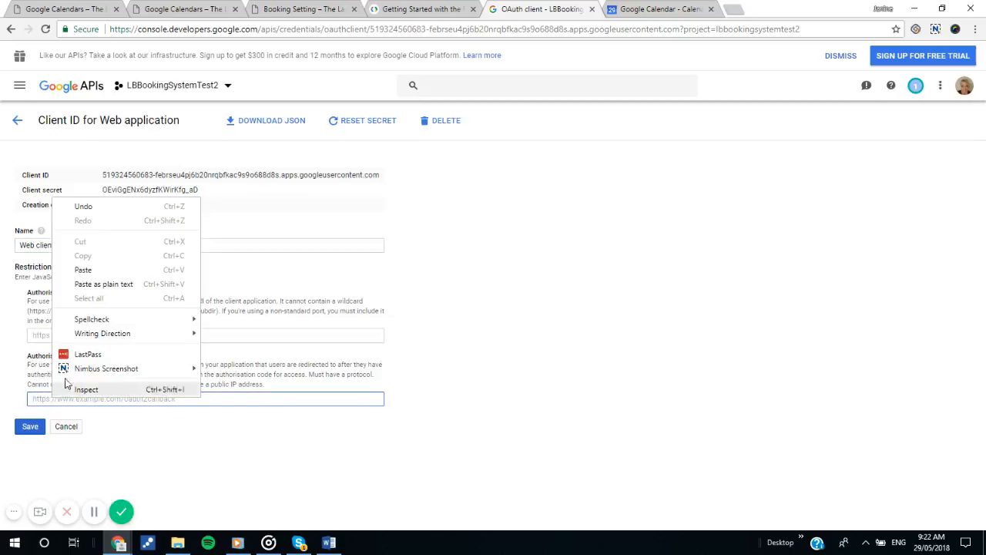
click(82, 269)
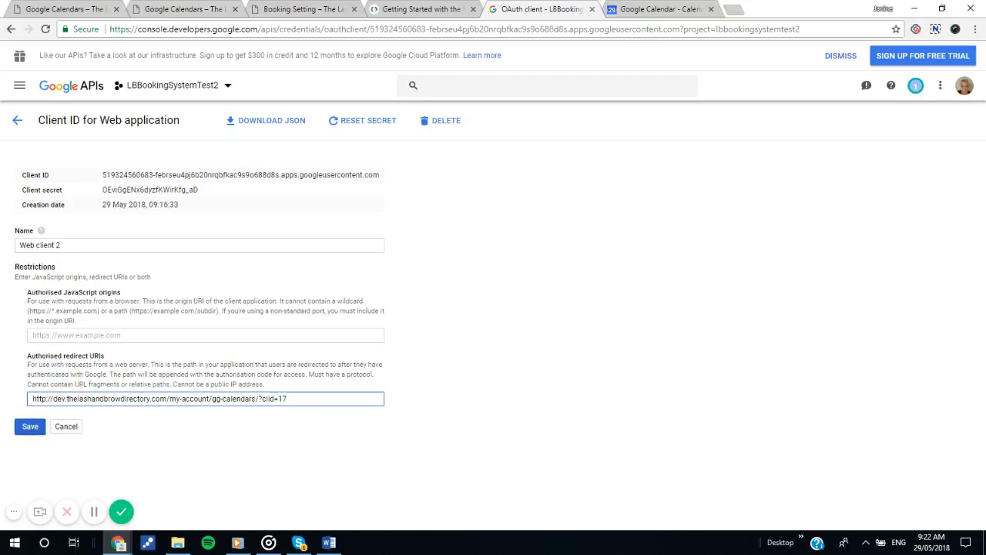
click(30, 426)
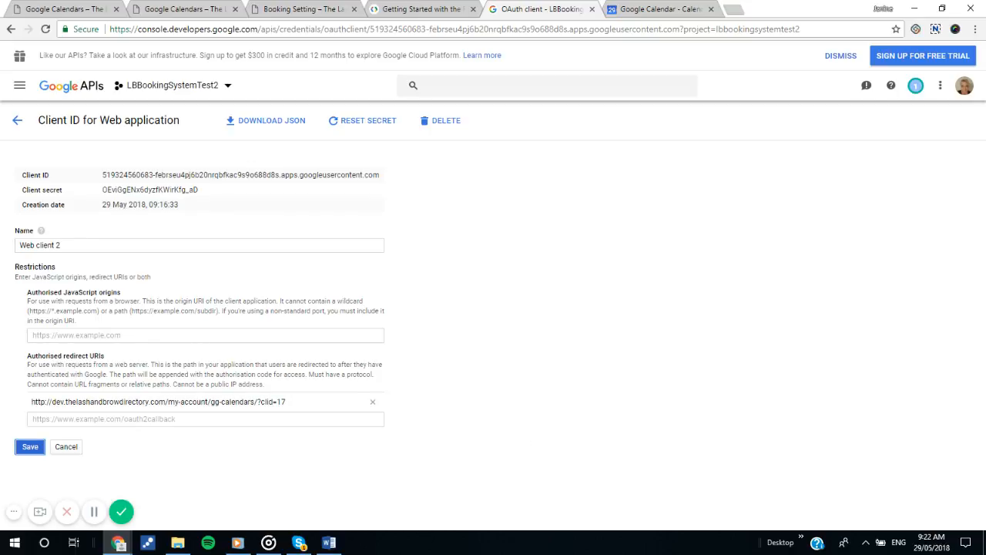
- Return to the directory's authorization page for "My Appointments 2"
click(70, 10)
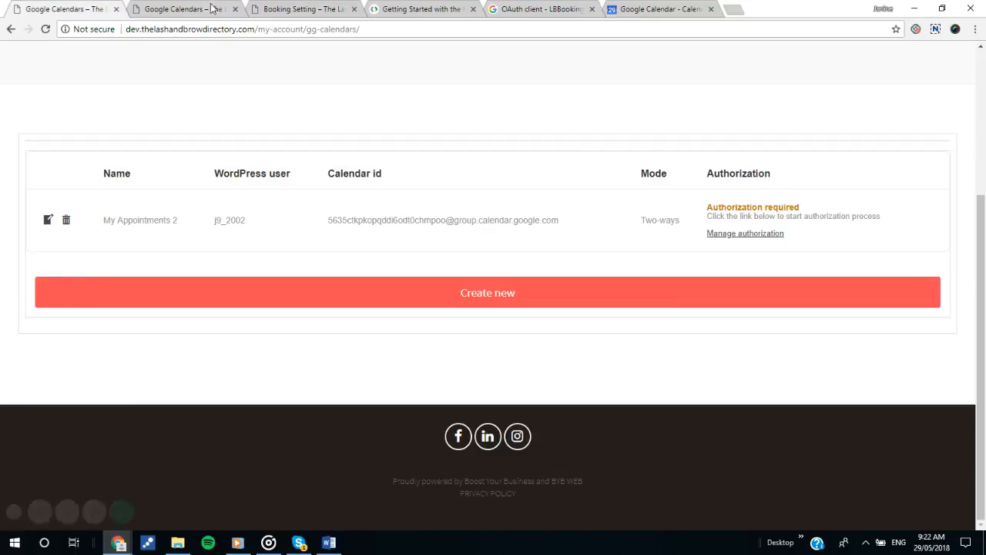
click(188, 11)
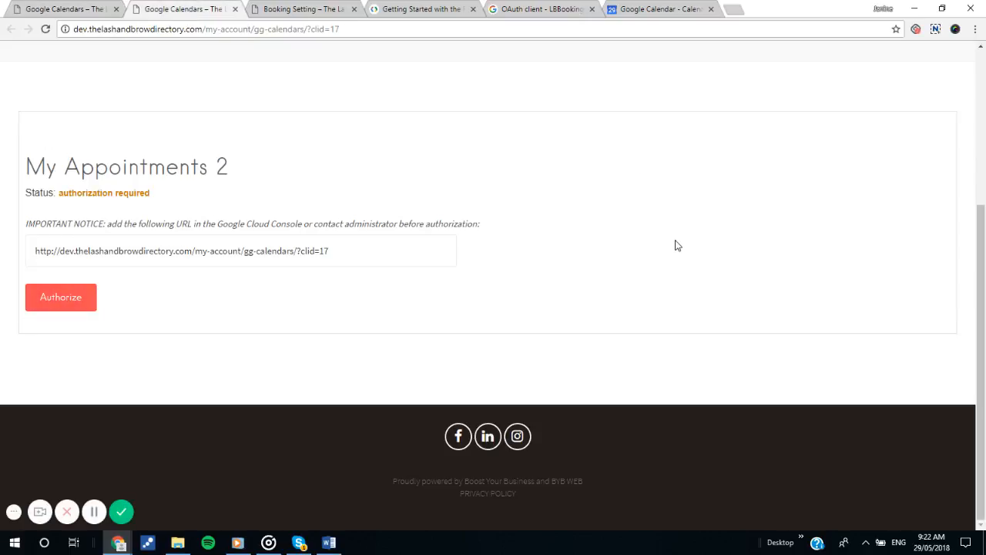
click(94, 512)
click(481, 463)
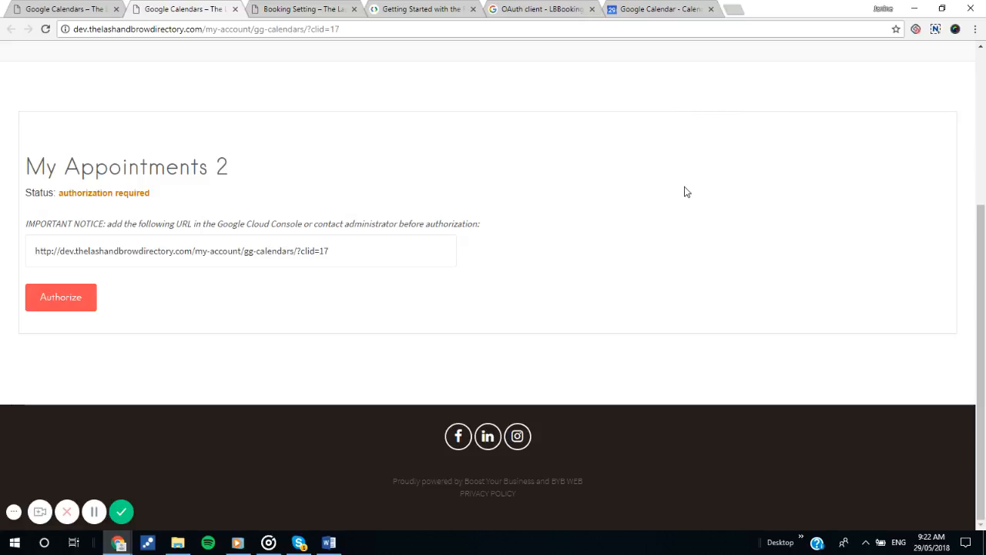